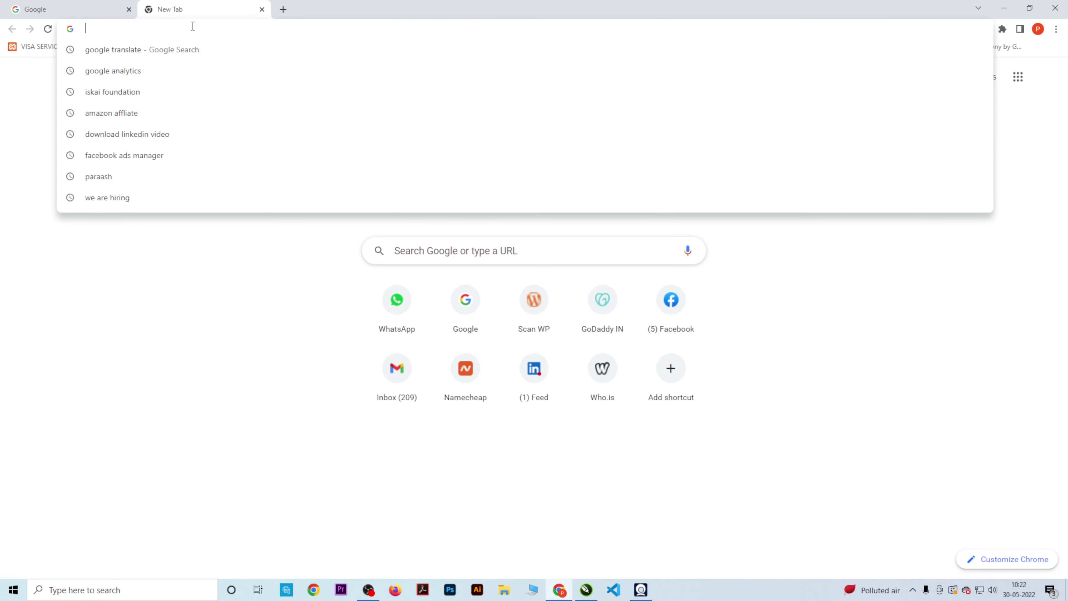
Search Google for "simple image tracing" and show the image results
{"action": "type", "text": "simple"}
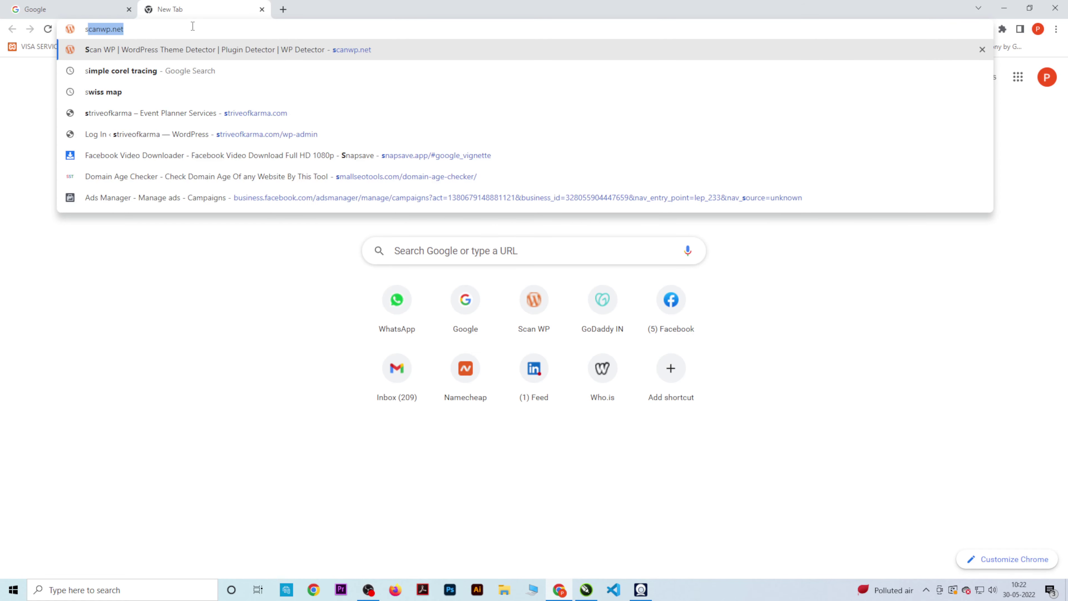
{"action": "type", "text": " ima"}
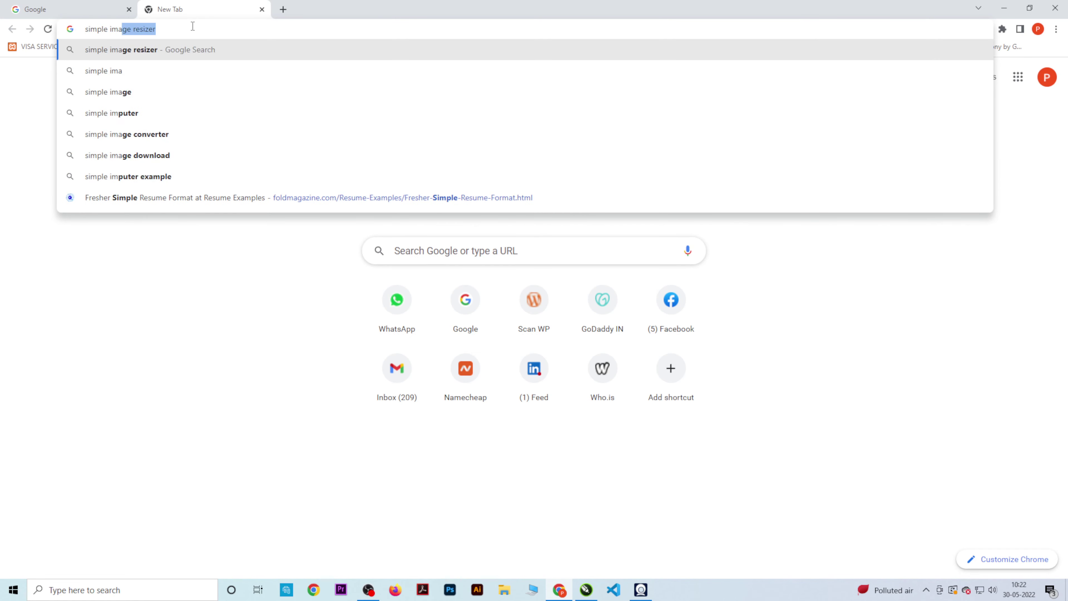
{"action": "type", "text": "ge tracing"}
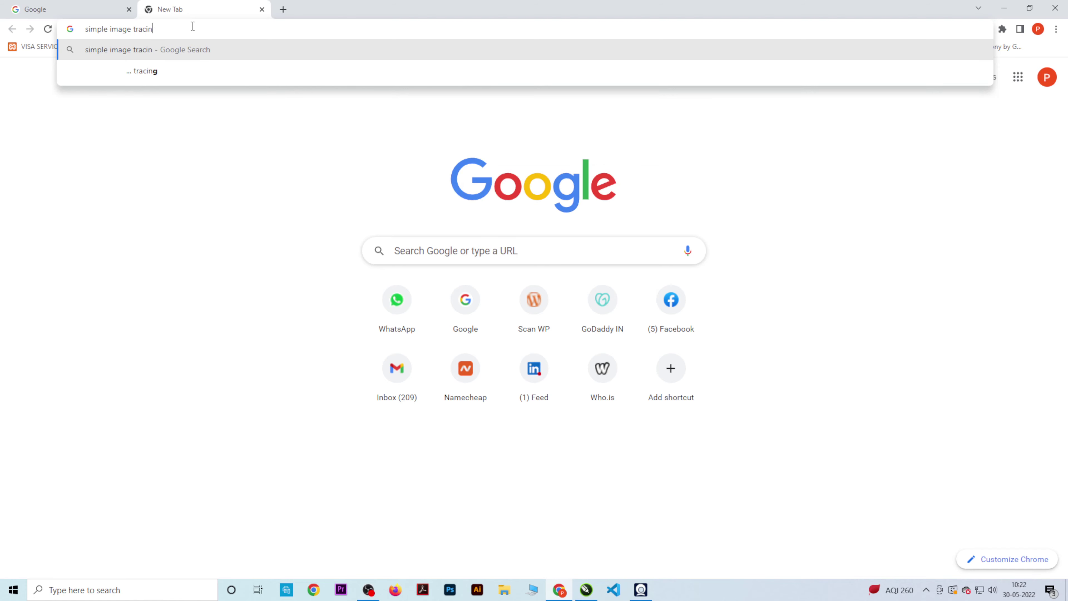
{"action": "key", "text": "Return"}
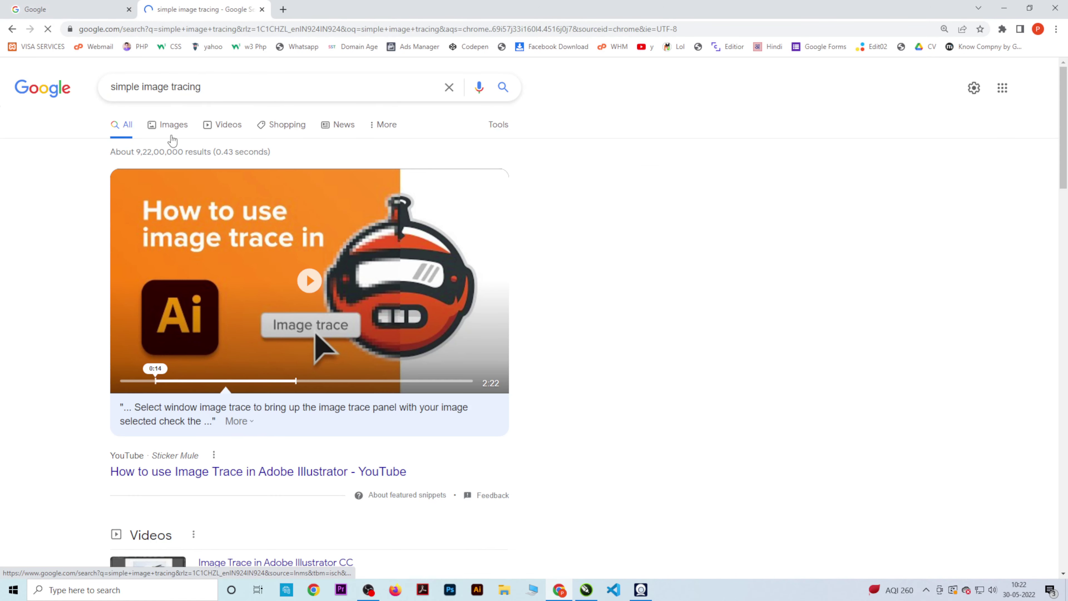
{"action": "left_click", "coordinate": [172, 126]}
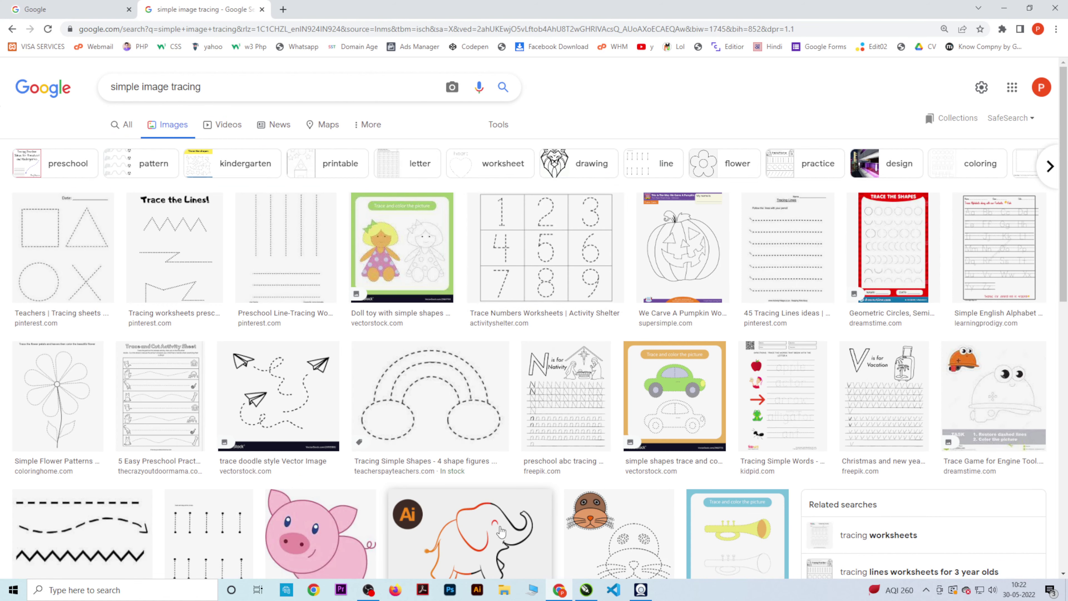
Open the Simple Elephant Outline picture from the images related to the Illustrator elephant result and copy it
{"action": "left_click", "coordinate": [502, 546]}
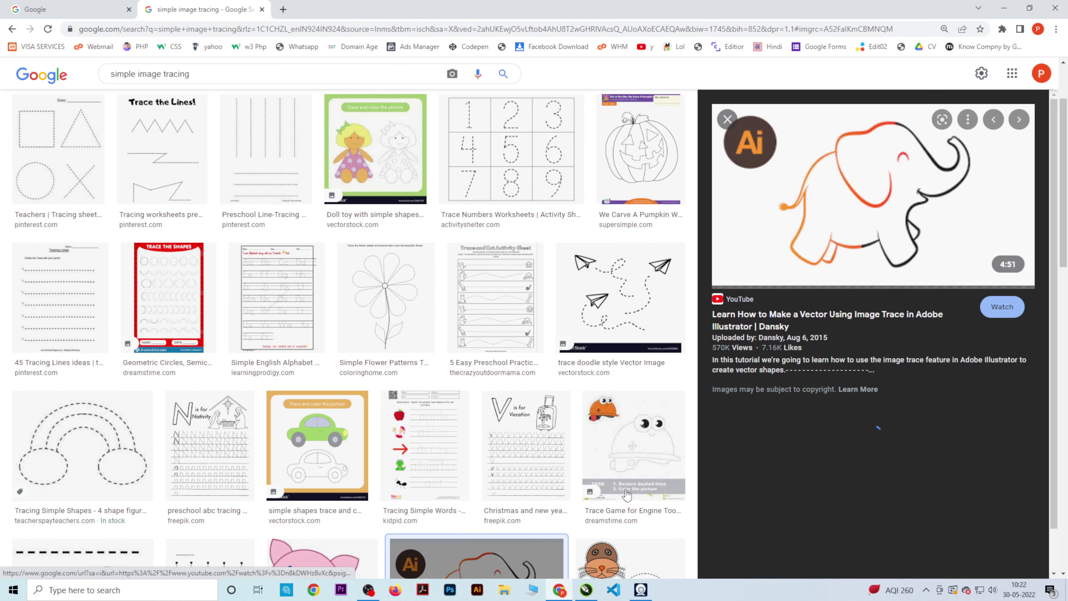
{"action": "left_click", "coordinate": [884, 478]}
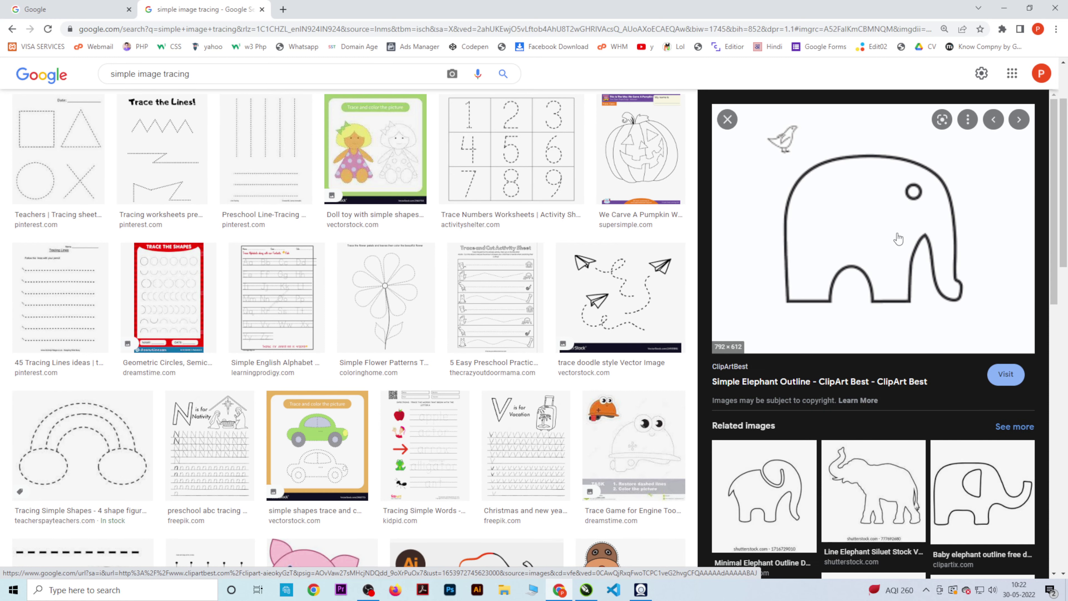
{"action": "right_click", "coordinate": [869, 217]}
{"action": "left_click", "coordinate": [954, 344]}
Switch to CorelDRAW and delete the existing rectangle from the drawing
{"action": "key", "text": "alt+Tab"}
{"action": "left_click", "coordinate": [508, 312]}
{"action": "left_click_drag", "start_coordinate": [508, 311], "coordinate": [676, 350]}
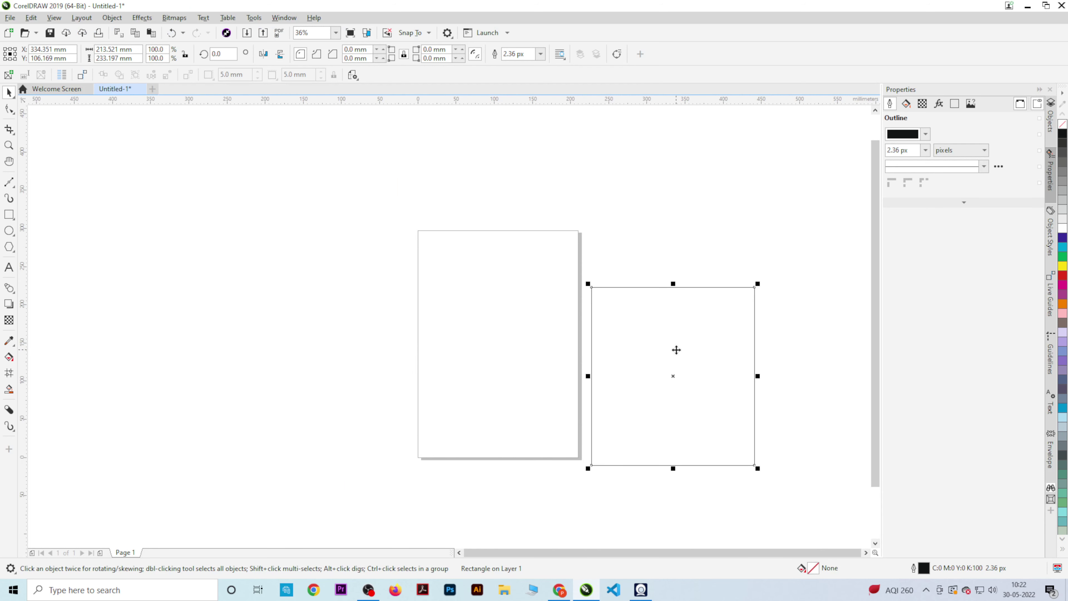
{"action": "key", "text": "Delete"}
{"action": "left_click", "coordinate": [676, 349]}
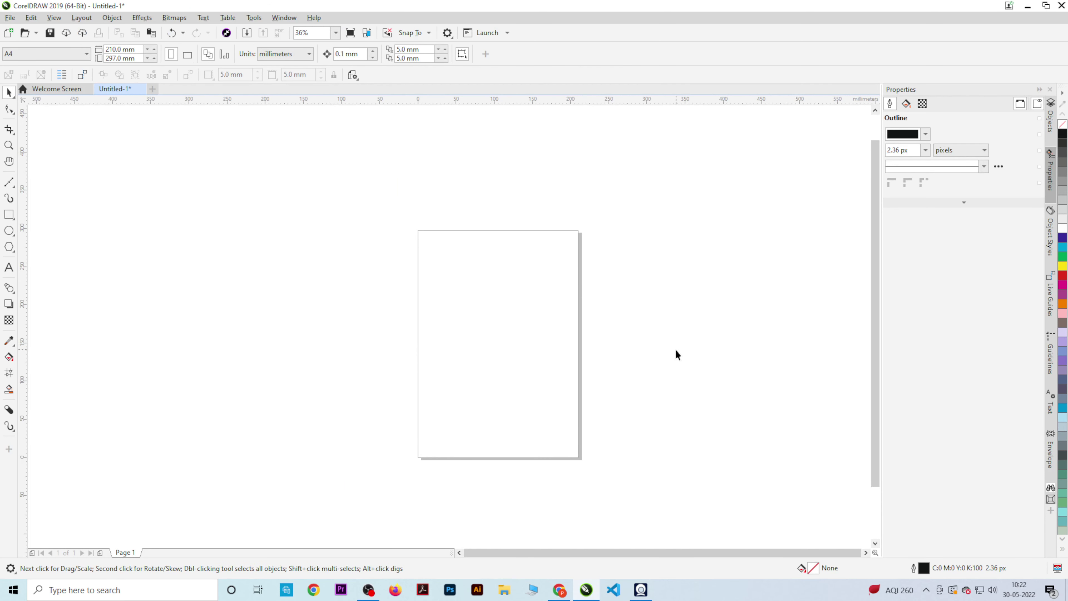
Copy the elephant outline image in the browser again and paste it onto the CorelDRAW page
{"action": "key", "text": "alt+Tab"}
{"action": "right_click", "coordinate": [778, 259]}
{"action": "left_click", "coordinate": [825, 392]}
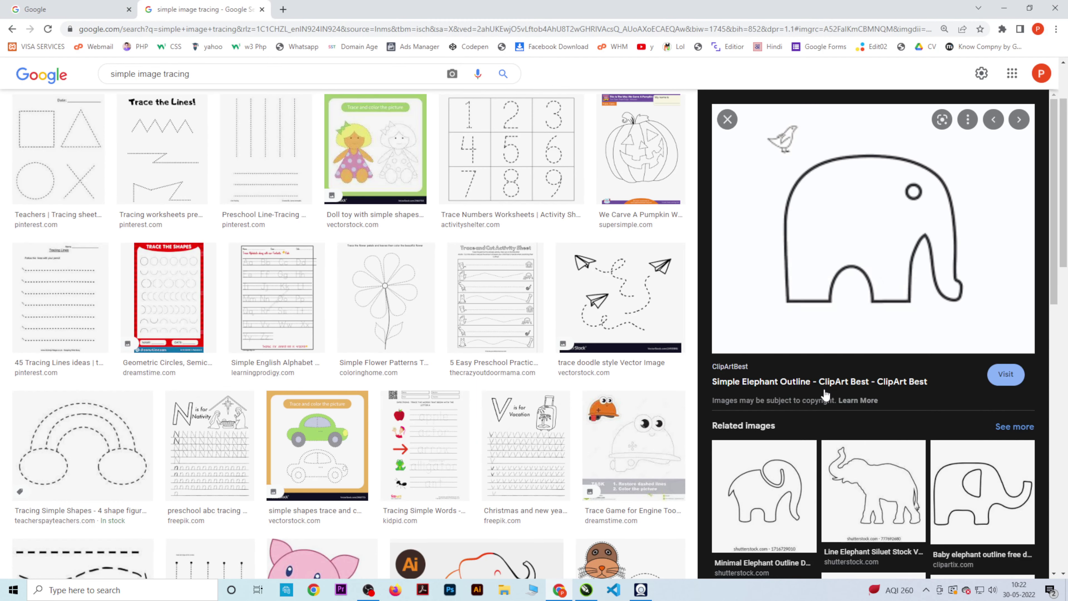
{"action": "key", "text": "alt+Tab"}
{"action": "right_click", "coordinate": [581, 311]}
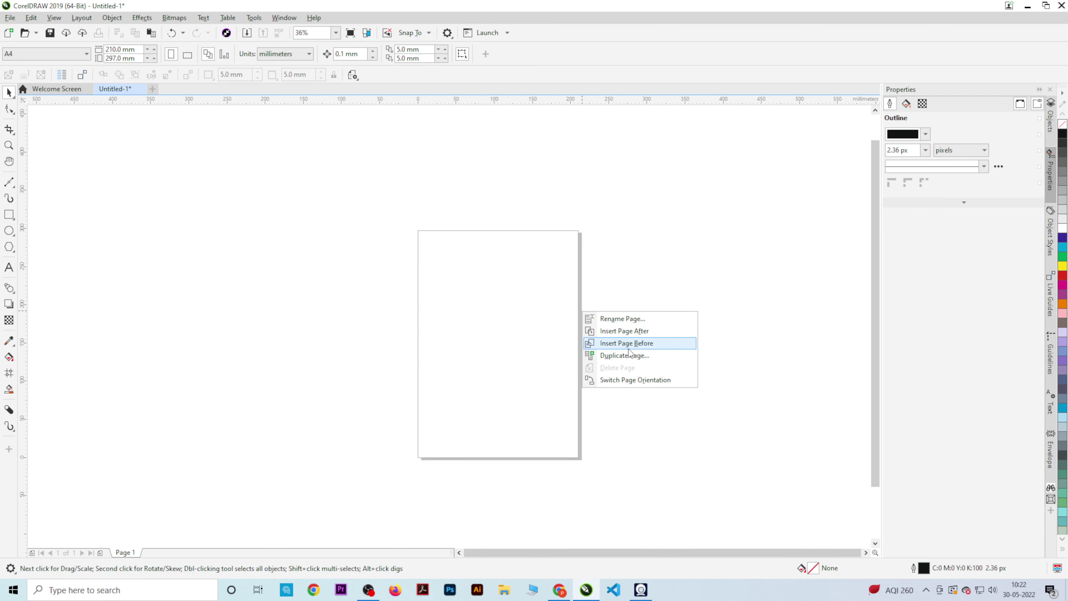
{"action": "left_click", "coordinate": [514, 324]}
{"action": "right_click", "coordinate": [474, 308]}
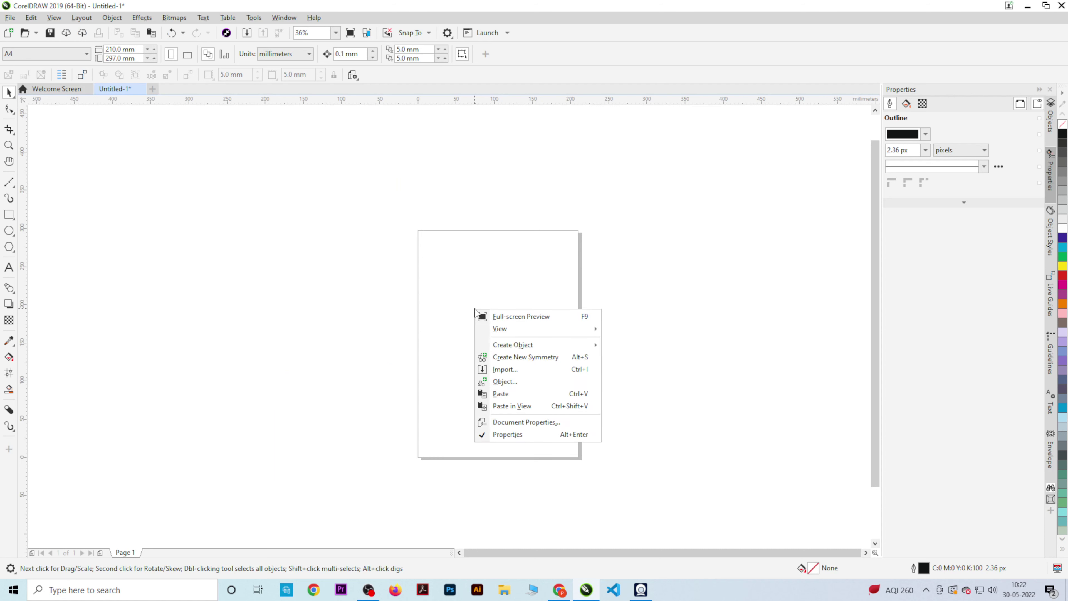
{"action": "left_click", "coordinate": [502, 391]}
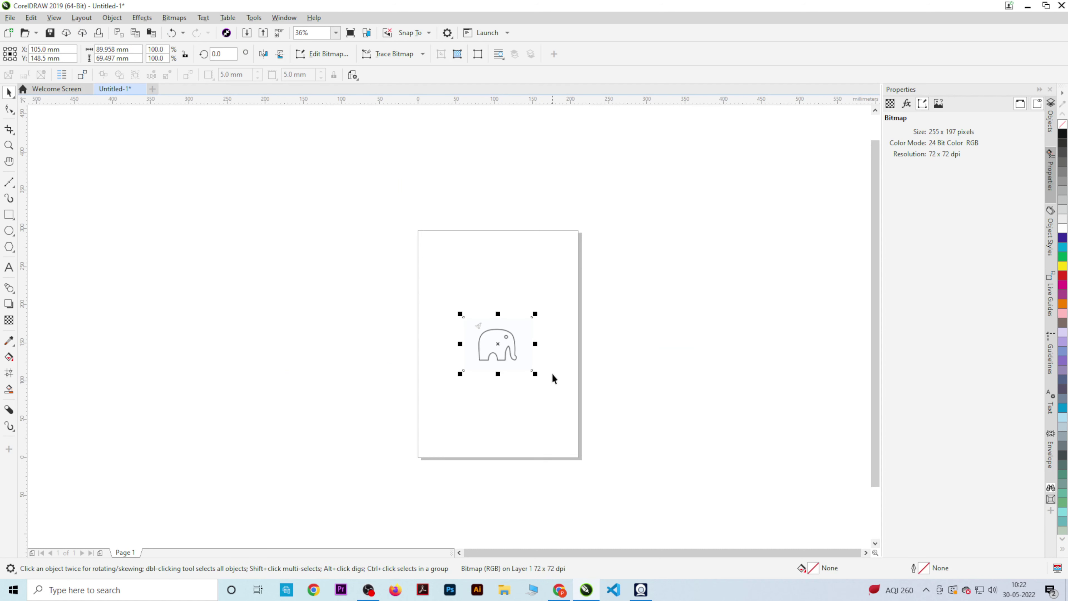
Enlarge the elephant bitmap proportionally to about 210 mm wide and centre it on the page
{"action": "scroll", "coordinate": [573, 373], "scroll_direction": "up", "scroll_amount": 2}
{"action": "left_click_drag", "start_coordinate": [220, 238], "coordinate": [541, 411]}
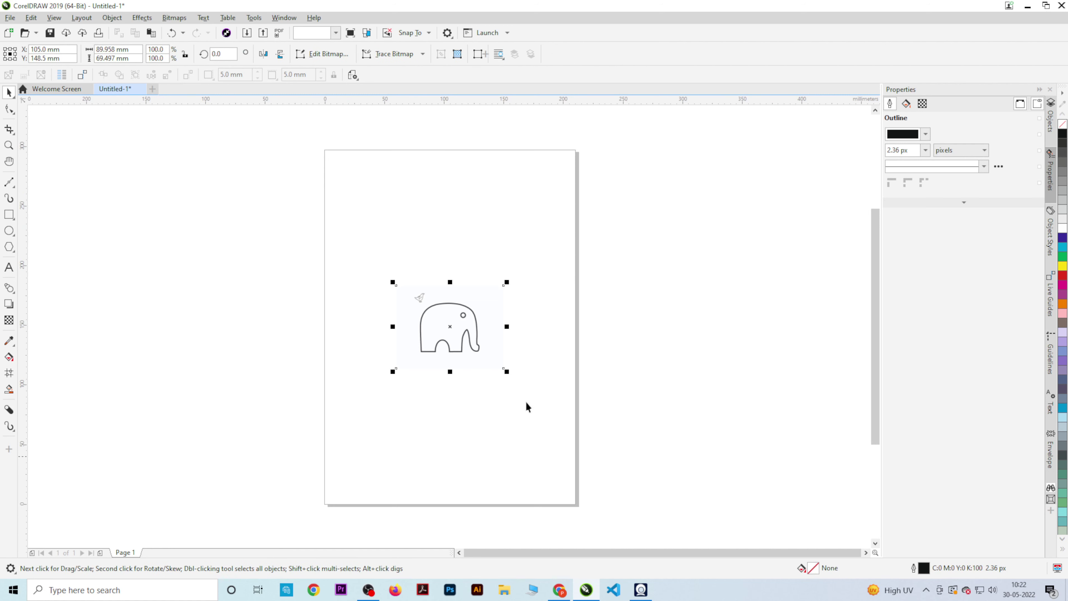
{"action": "left_click_drag", "start_coordinate": [506, 371], "coordinate": [582, 471]}
{"action": "left_click", "coordinate": [665, 448]}
{"action": "left_click_drag", "start_coordinate": [443, 315], "coordinate": [529, 330]}
{"action": "key", "text": "ctrl+z"}
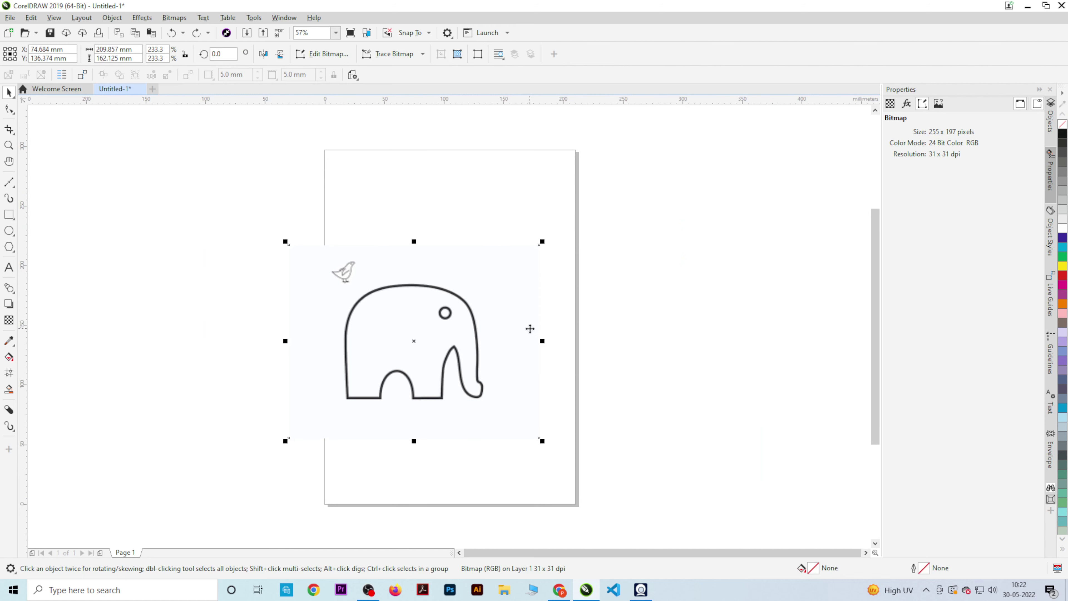
{"action": "key", "text": "ctrl+z"}
{"action": "key", "text": "p"}
Lock the elephant bitmap and check that it cannot be selected
{"action": "right_click", "coordinate": [444, 304]}
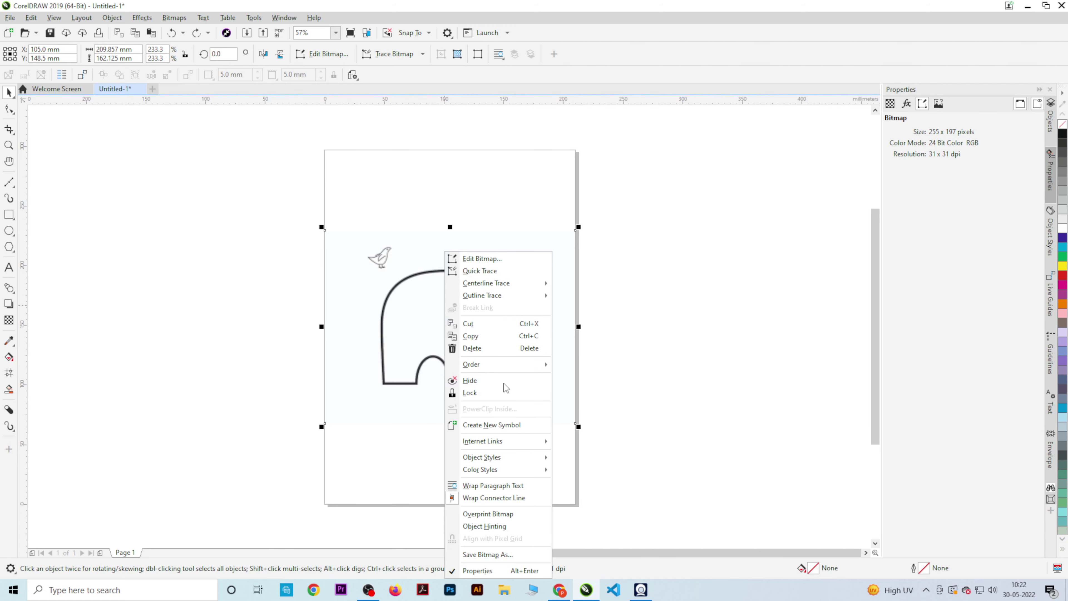
{"action": "left_click", "coordinate": [469, 393]}
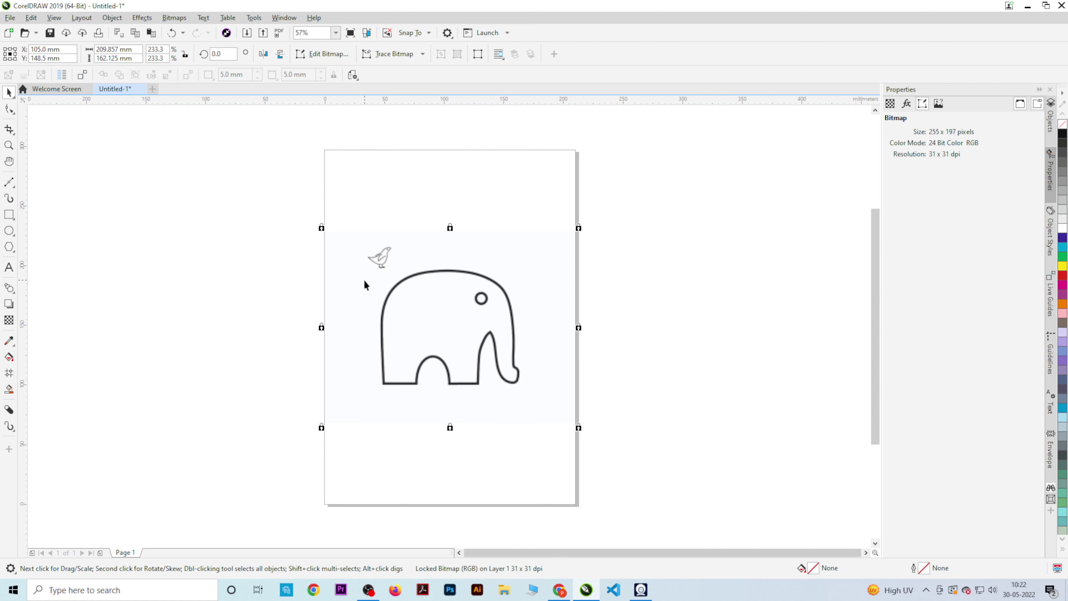
{"action": "left_click", "coordinate": [266, 245]}
{"action": "left_click_drag", "start_coordinate": [277, 189], "coordinate": [680, 441]}
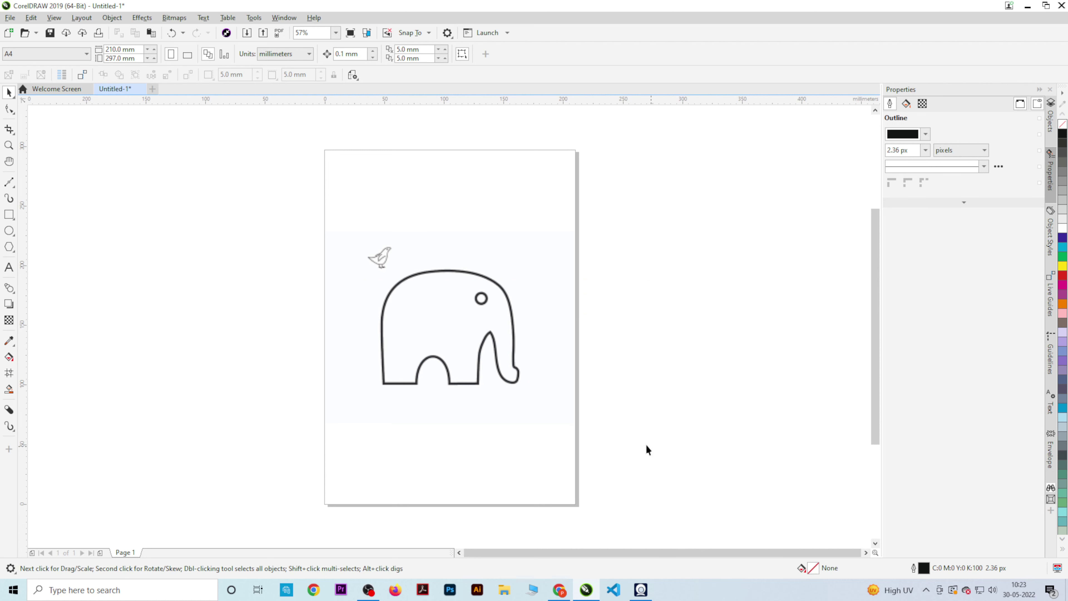
Start a Pen tool path at the elephant's rear bottom corner and trace the straight underside of the hind foot
{"action": "left_click", "coordinate": [14, 190]}
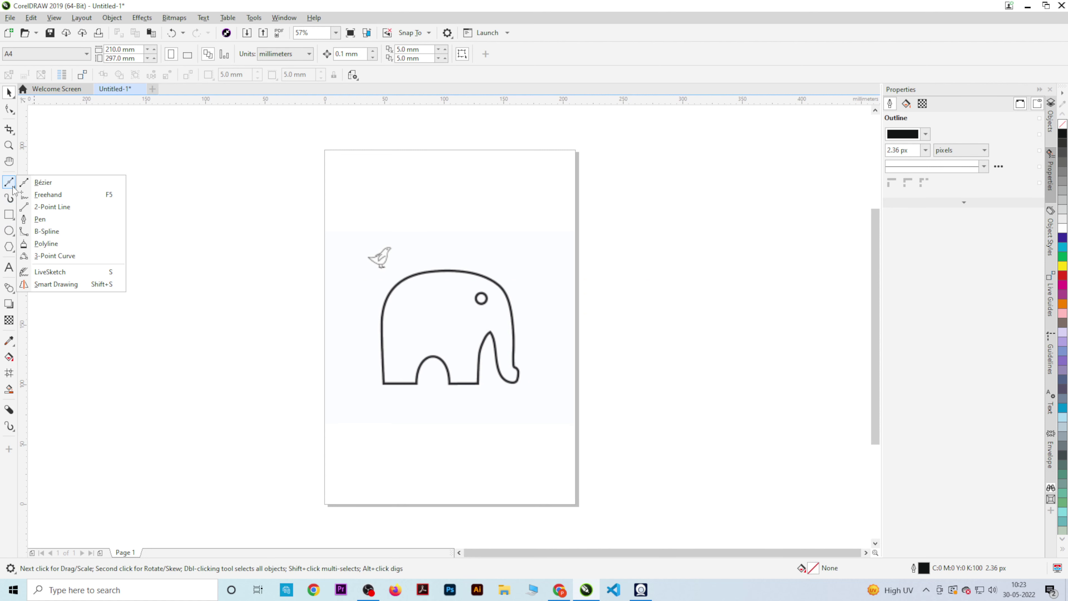
{"action": "left_click", "coordinate": [40, 219]}
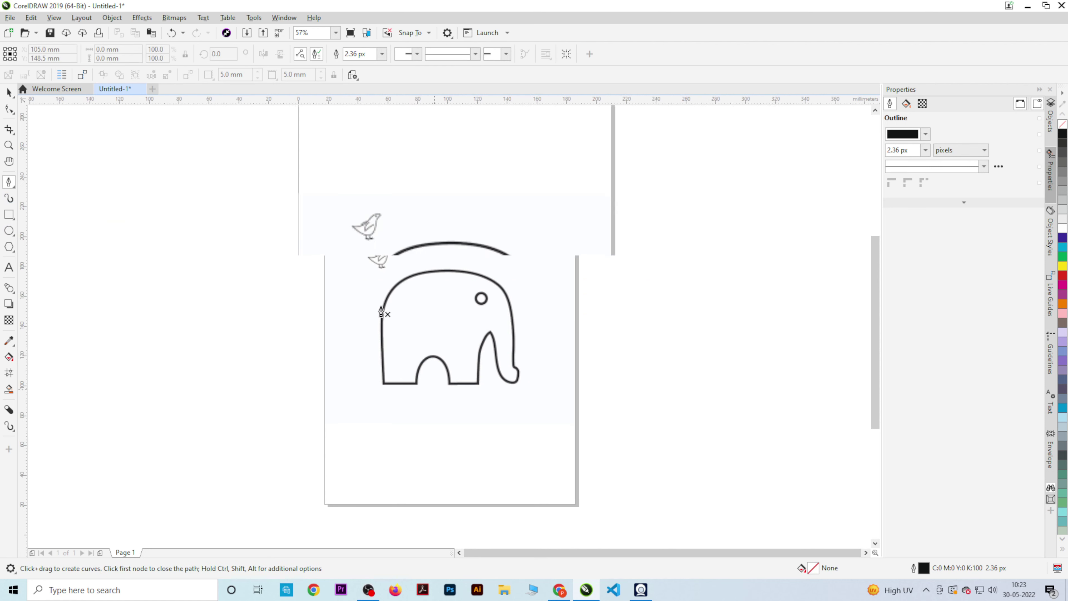
{"action": "scroll", "coordinate": [377, 310], "scroll_direction": "up", "scroll_amount": 4}
{"action": "left_click", "coordinate": [405, 426]}
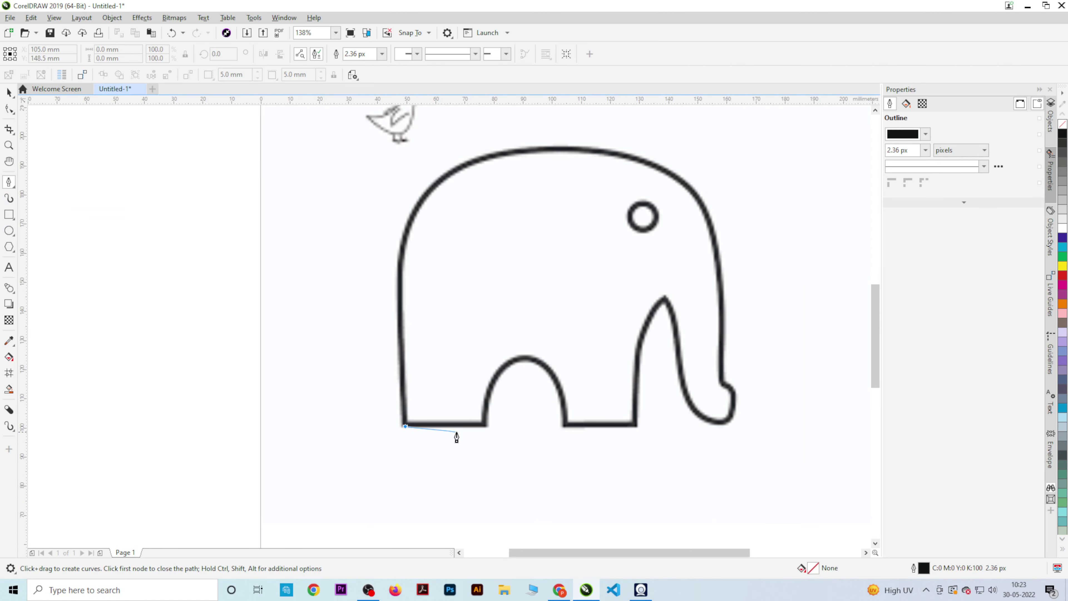
{"action": "double_click", "coordinate": [483, 425]}
{"action": "key", "text": "ctrl+z"}
{"action": "left_click", "coordinate": [483, 426]}
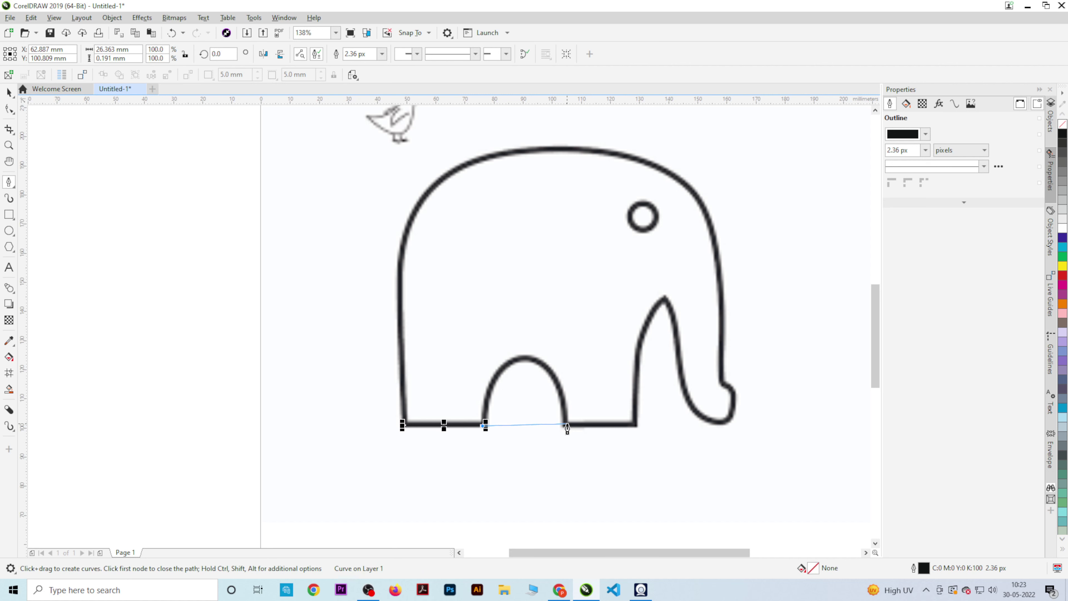
Trace the curved arch between the legs and the straight underside of the front foot
{"action": "left_click_drag", "start_coordinate": [530, 360], "coordinate": [574, 363]}
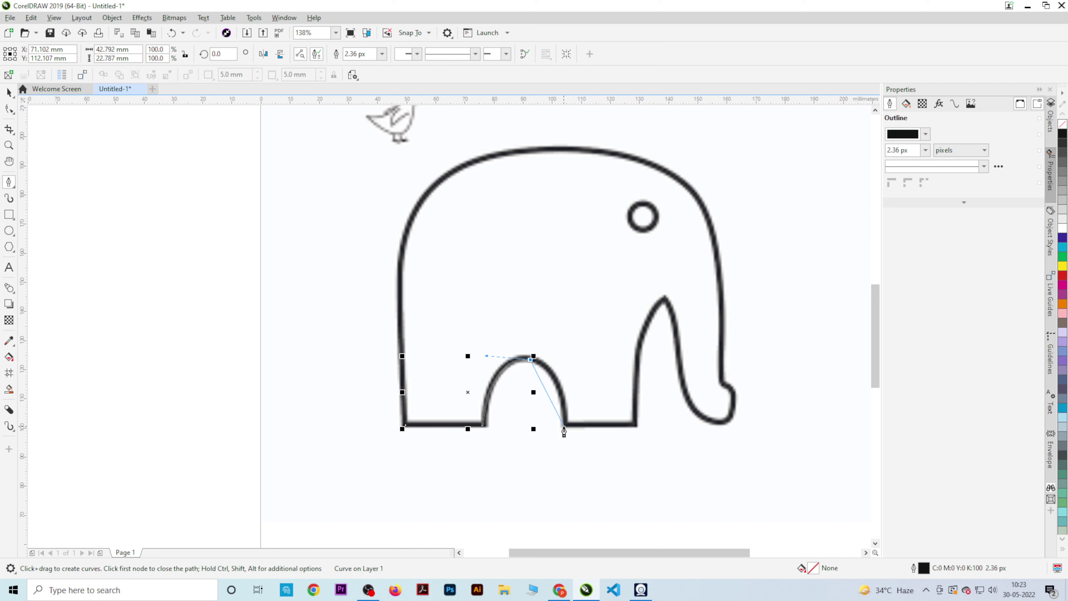
{"action": "left_click_drag", "start_coordinate": [565, 426], "coordinate": [567, 496]}
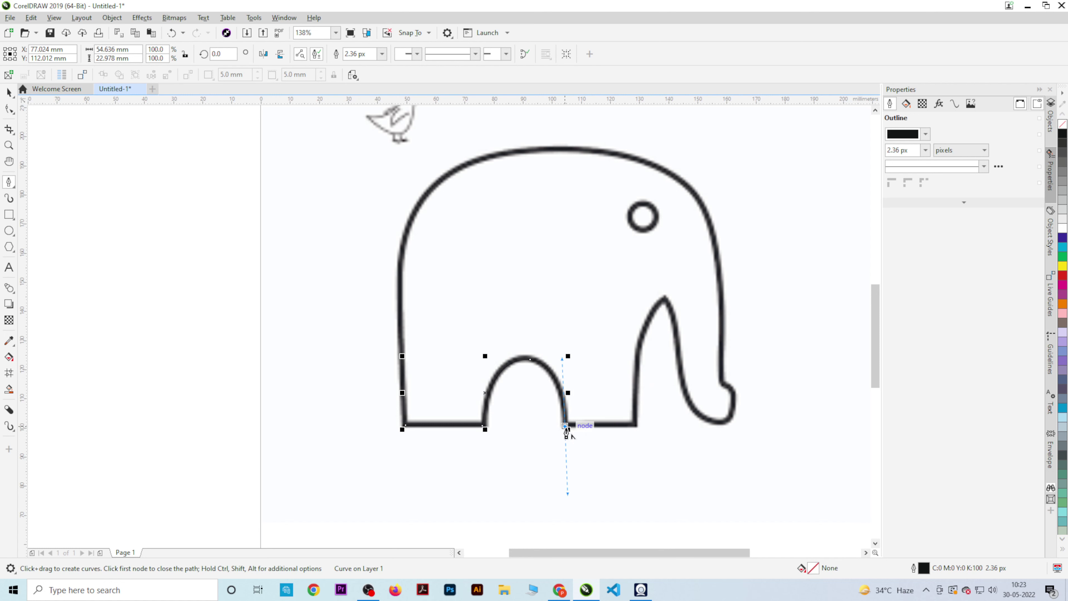
{"action": "left_click_drag", "start_coordinate": [606, 402], "coordinate": [551, 424]}
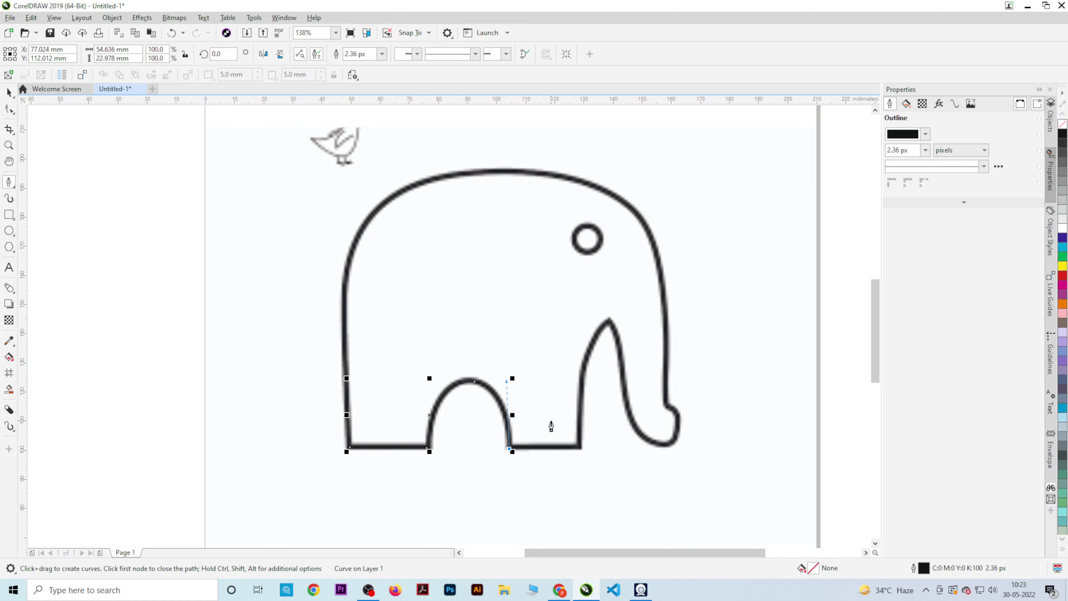
{"action": "left_click", "coordinate": [580, 449]}
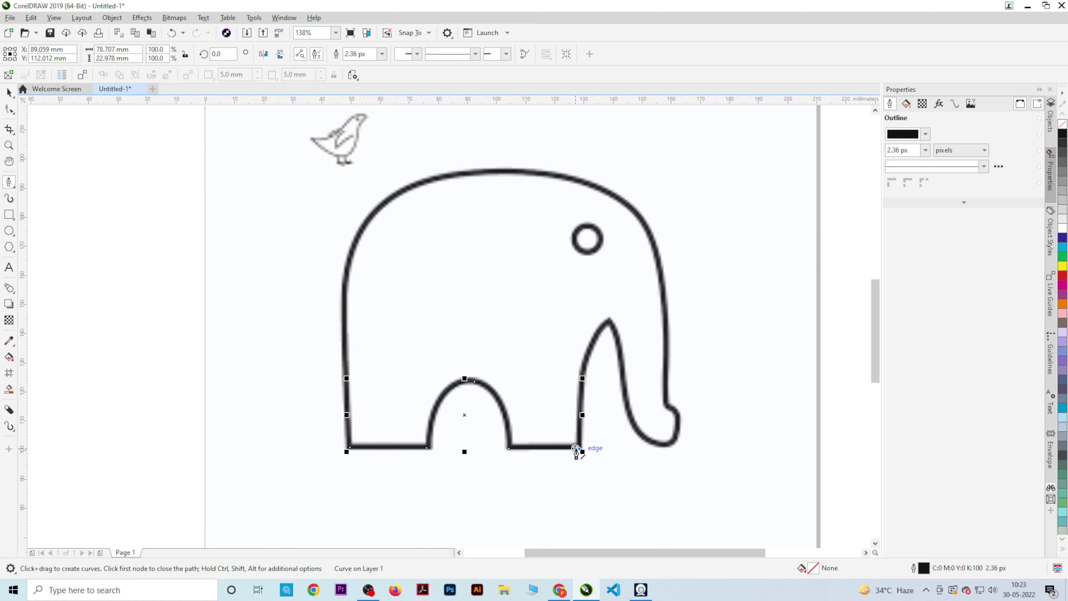
Continue the path up the front leg's edge and curve it to the peak between leg and trunk
{"action": "scroll", "coordinate": [588, 395], "scroll_direction": "up", "scroll_amount": 2}
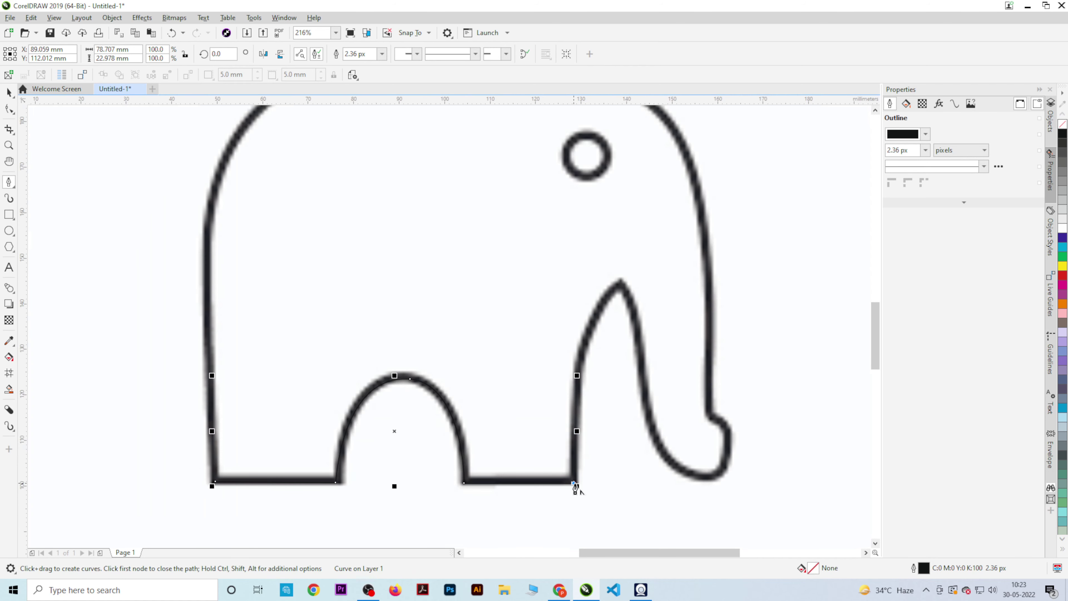
{"action": "left_click", "coordinate": [576, 382]}
{"action": "scroll", "coordinate": [543, 395], "scroll_direction": "right", "scroll_amount": 1}
{"action": "scroll", "coordinate": [535, 396], "scroll_direction": "right", "scroll_amount": 2}
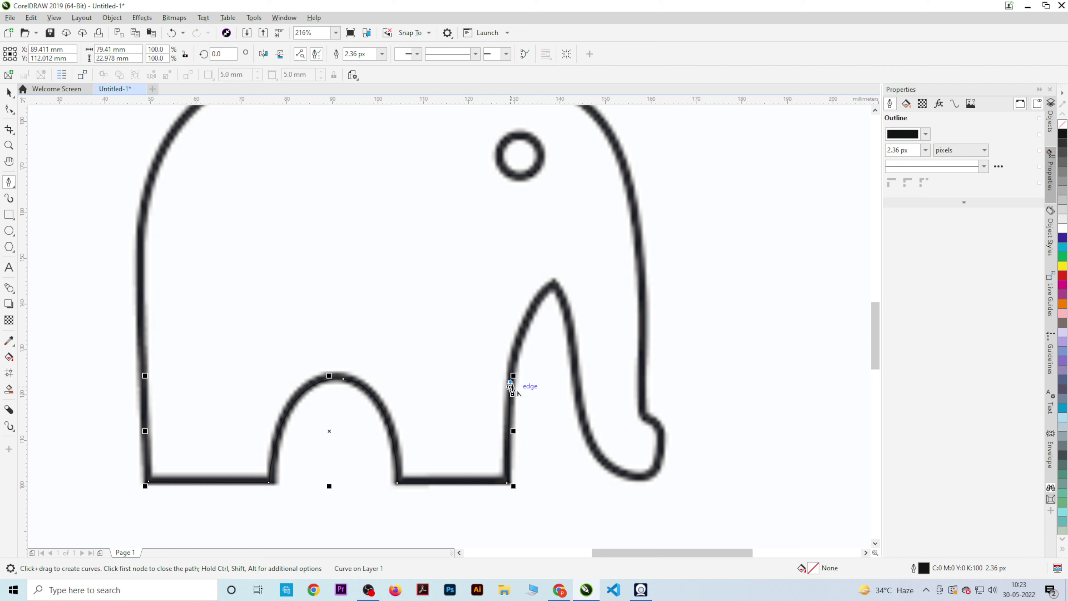
{"action": "left_click_drag", "start_coordinate": [554, 283], "coordinate": [593, 255]}
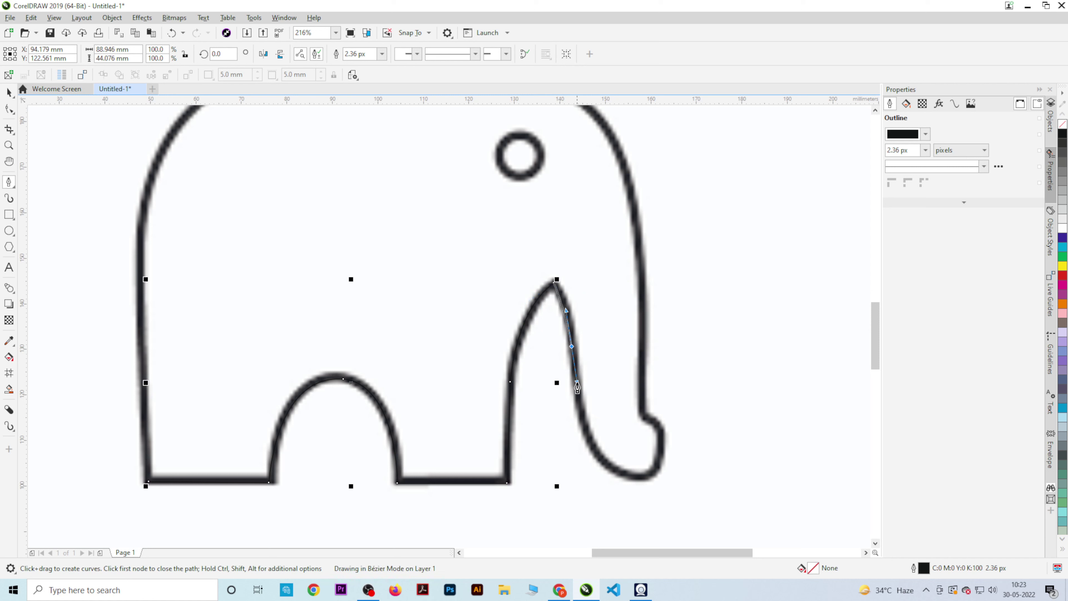
Trace the trunk's inner edge and curve the path around the rounded trunk tip
{"action": "left_click_drag", "start_coordinate": [571, 346], "coordinate": [573, 379]}
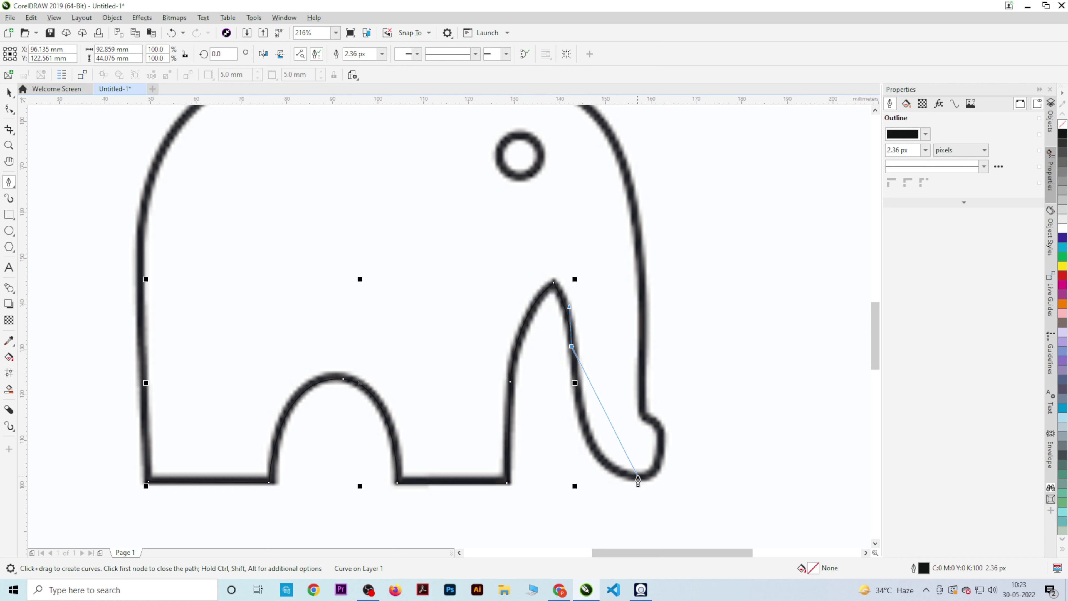
{"action": "mouse_move", "coordinate": [637, 479]}
{"action": "left_mouse_down"}
{"action": "mouse_move", "coordinate": [704, 487]}
{"action": "mouse_move", "coordinate": [648, 484]}
{"action": "left_mouse_up"}
{"action": "scroll", "coordinate": [639, 485], "scroll_direction": "down", "scroll_amount": 4}
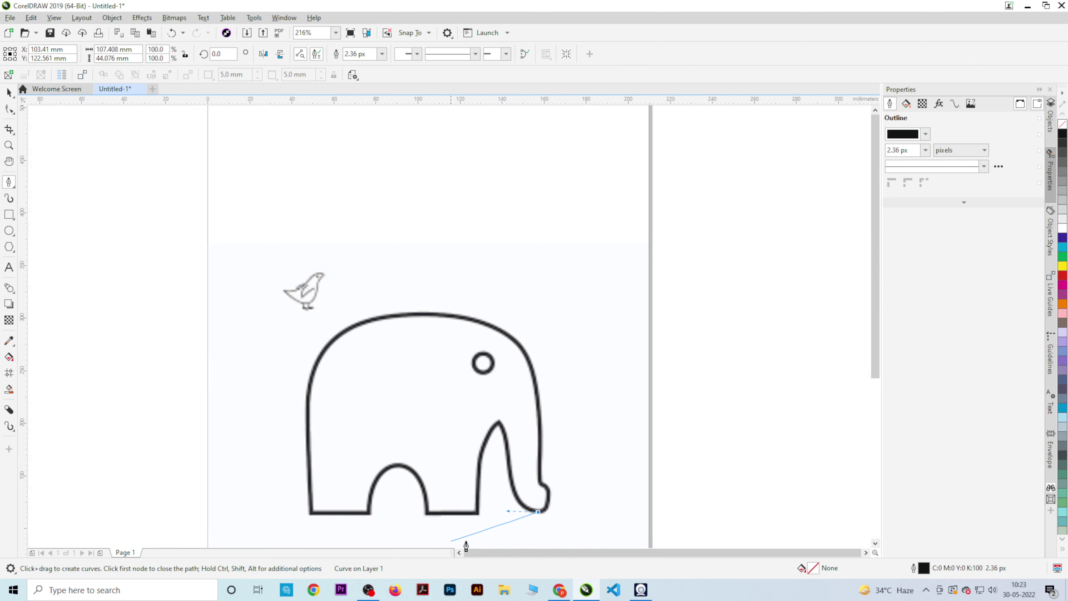
{"action": "scroll", "coordinate": [472, 537], "scroll_direction": "up", "scroll_amount": 4}
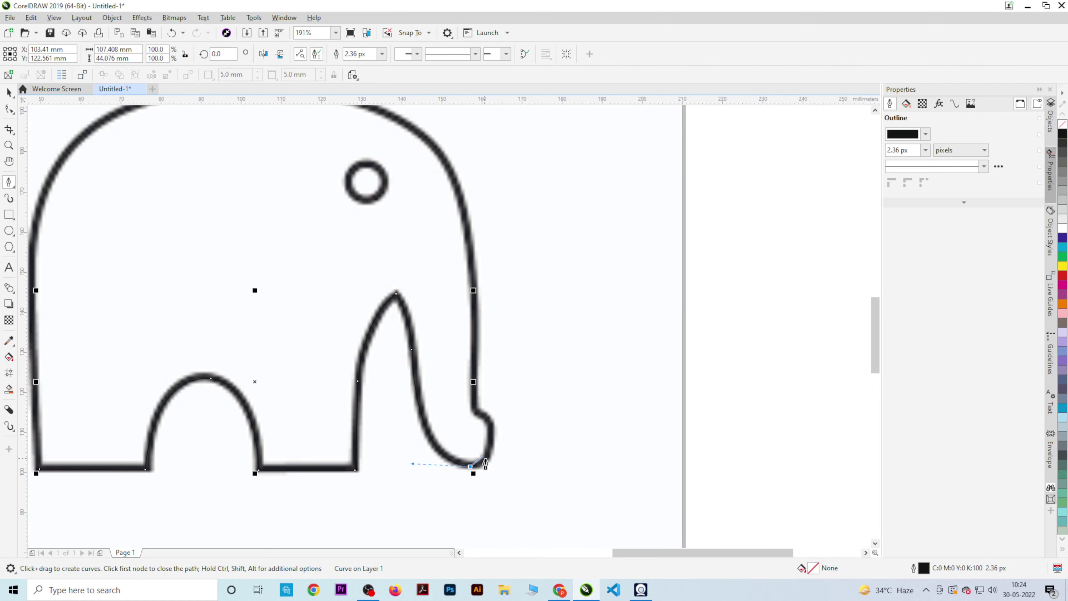
{"action": "left_click_drag", "start_coordinate": [475, 412], "coordinate": [439, 381]}
Trace up around the trunk tip's notch and continue the path along the trunk's outer edge to the forehead
{"action": "scroll", "coordinate": [479, 416], "scroll_direction": "down", "scroll_amount": 1}
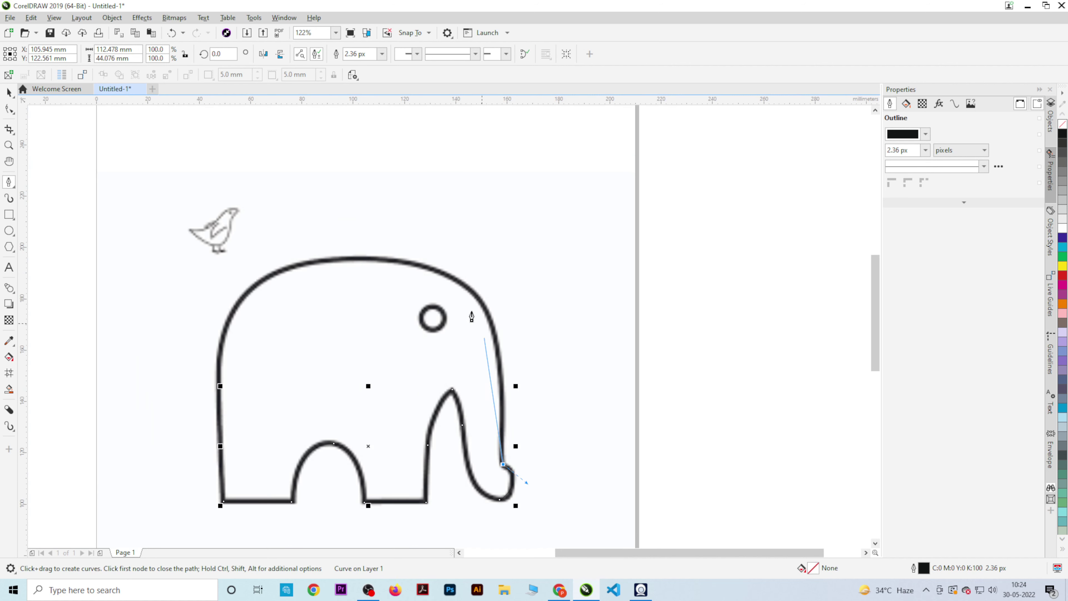
{"action": "left_click_drag", "start_coordinate": [469, 287], "coordinate": [424, 236]}
{"action": "scroll", "coordinate": [469, 290], "scroll_direction": "down", "scroll_amount": 2}
{"action": "scroll", "coordinate": [470, 312], "scroll_direction": "up", "scroll_amount": 3}
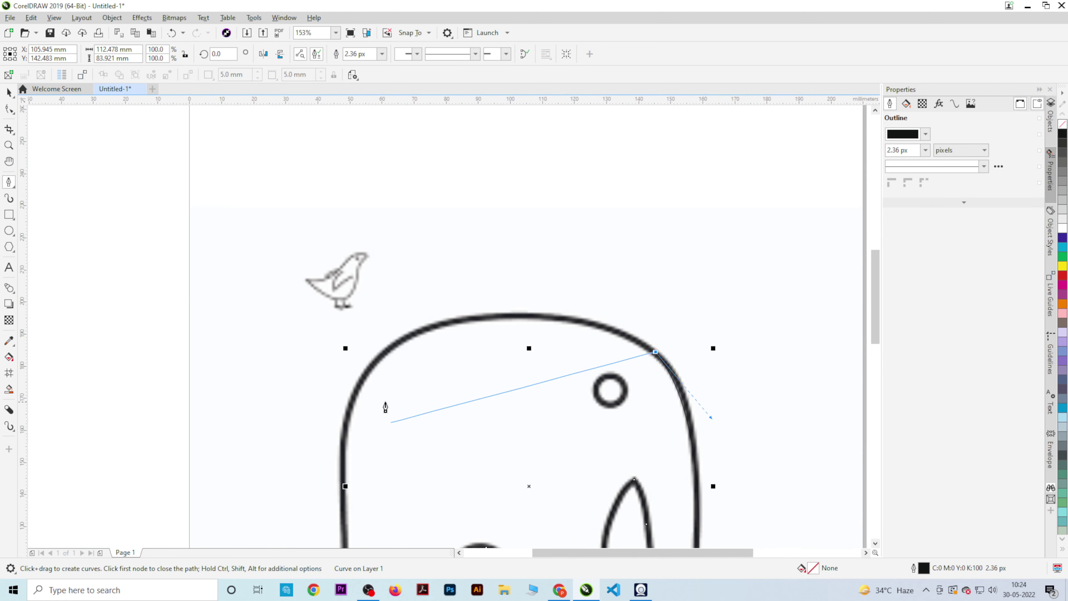
{"action": "left_click_drag", "start_coordinate": [367, 370], "coordinate": [231, 486]}
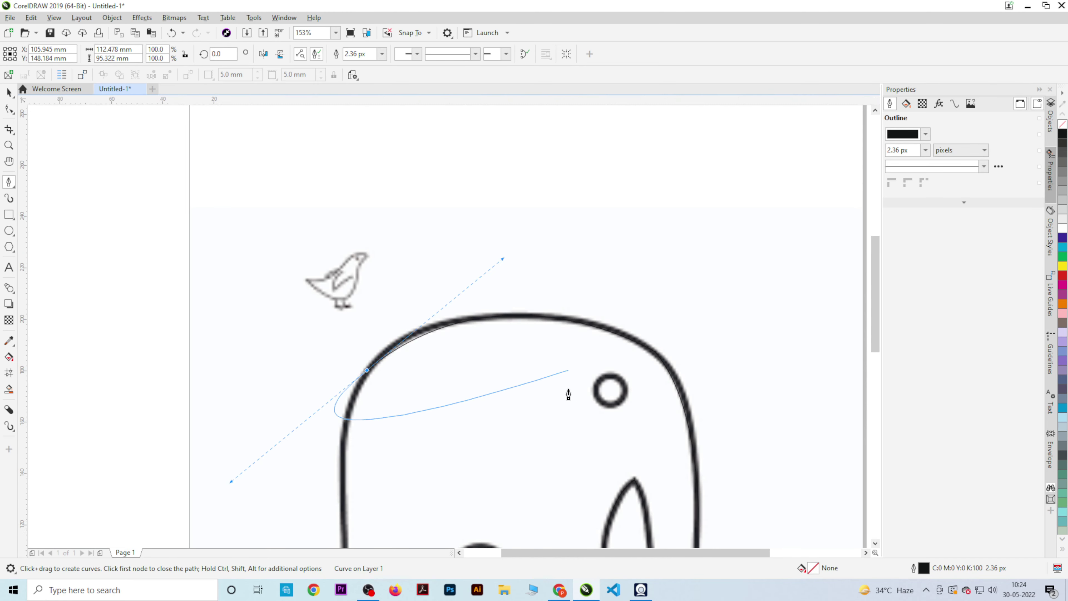
{"action": "scroll", "coordinate": [563, 379], "scroll_direction": "down", "scroll_amount": 1}
{"action": "scroll", "coordinate": [545, 322], "scroll_direction": "up", "scroll_amount": 2}
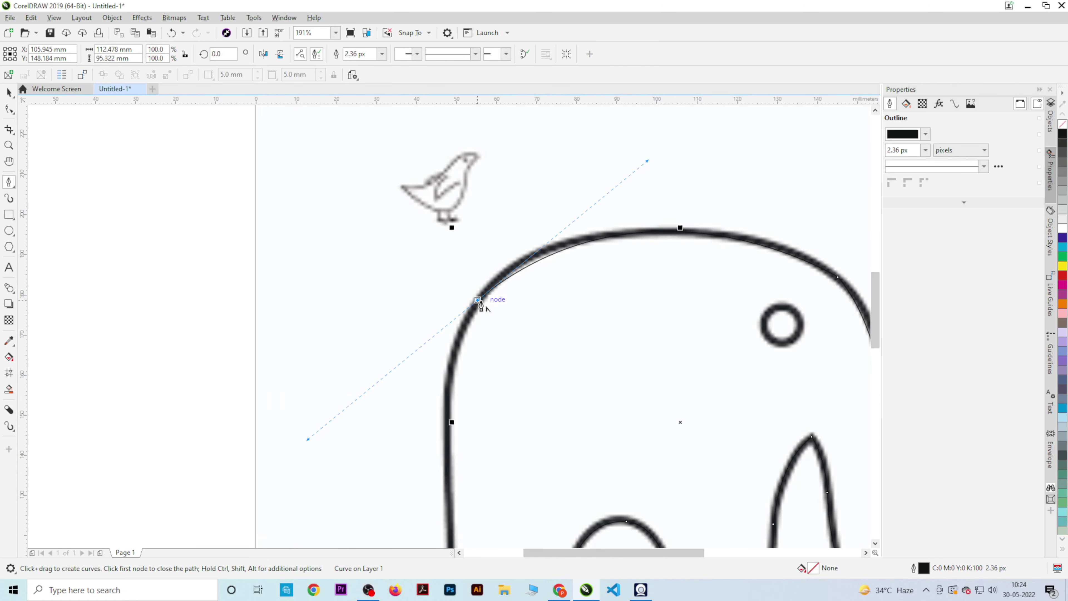
{"action": "left_click", "coordinate": [478, 302]}
{"action": "scroll", "coordinate": [638, 331], "scroll_direction": "down", "scroll_amount": 2}
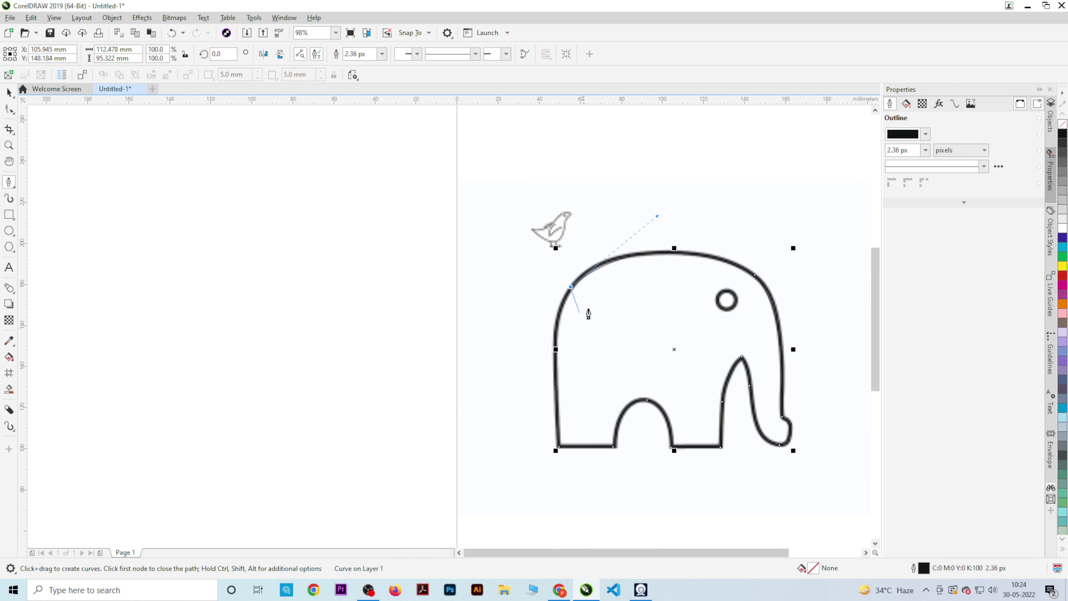
{"action": "scroll", "coordinate": [588, 275], "scroll_direction": "up", "scroll_amount": 2}
{"action": "key", "text": "ctrl+z"}
Curve the path from the forehead over the top of the elephant's back, ending in a node without an outgoing handle
{"action": "scroll", "coordinate": [629, 305], "scroll_direction": "right", "scroll_amount": 1}
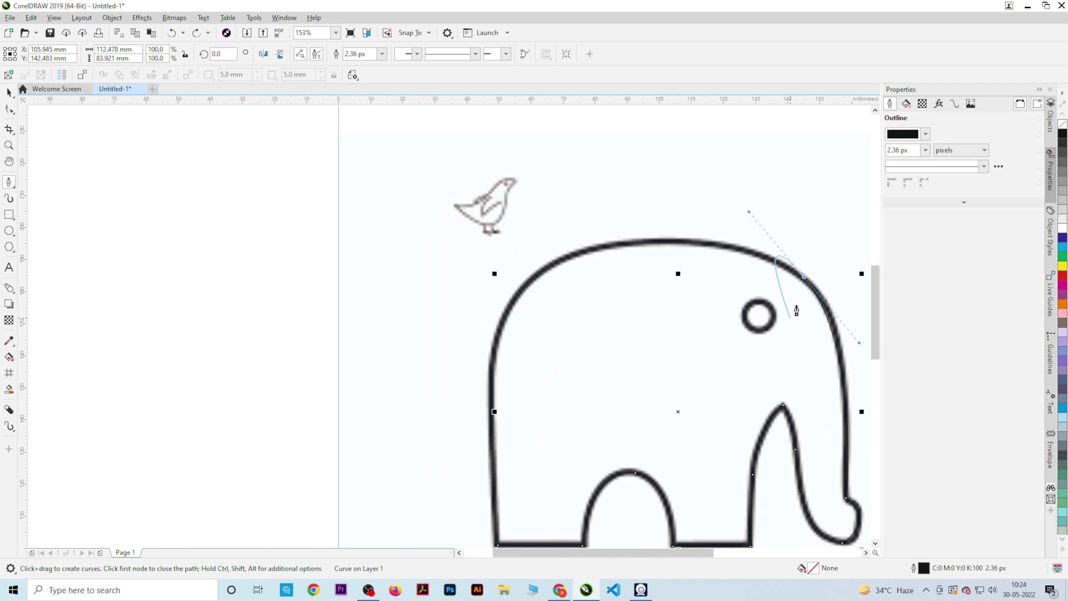
{"action": "left_click", "coordinate": [803, 278]}
{"action": "left_click_drag", "start_coordinate": [623, 245], "coordinate": [503, 267]}
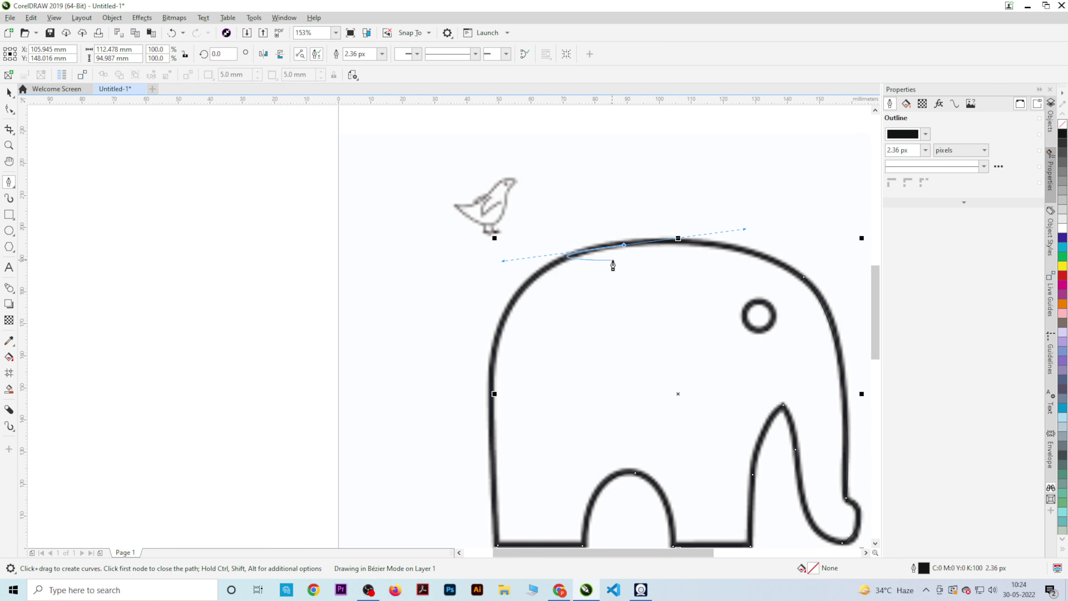
{"action": "left_click", "coordinate": [625, 246]}
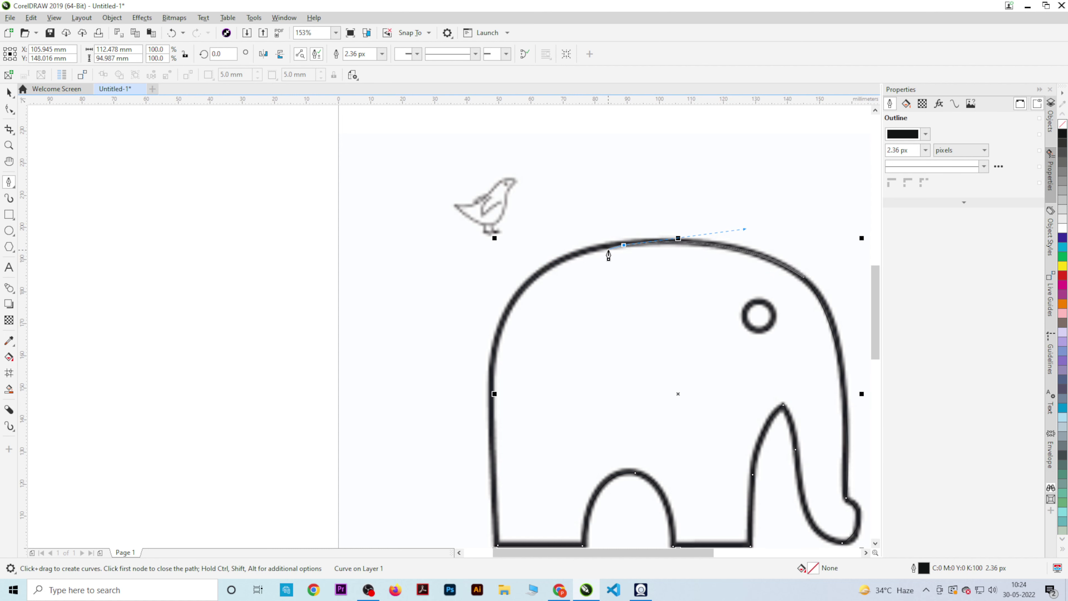
Curve the path down the elephant's rear and close it at the starting corner of the hind foot
{"action": "scroll", "coordinate": [608, 255], "scroll_direction": "down", "scroll_amount": 2}
{"action": "left_click_drag", "start_coordinate": [532, 293], "coordinate": [521, 380]}
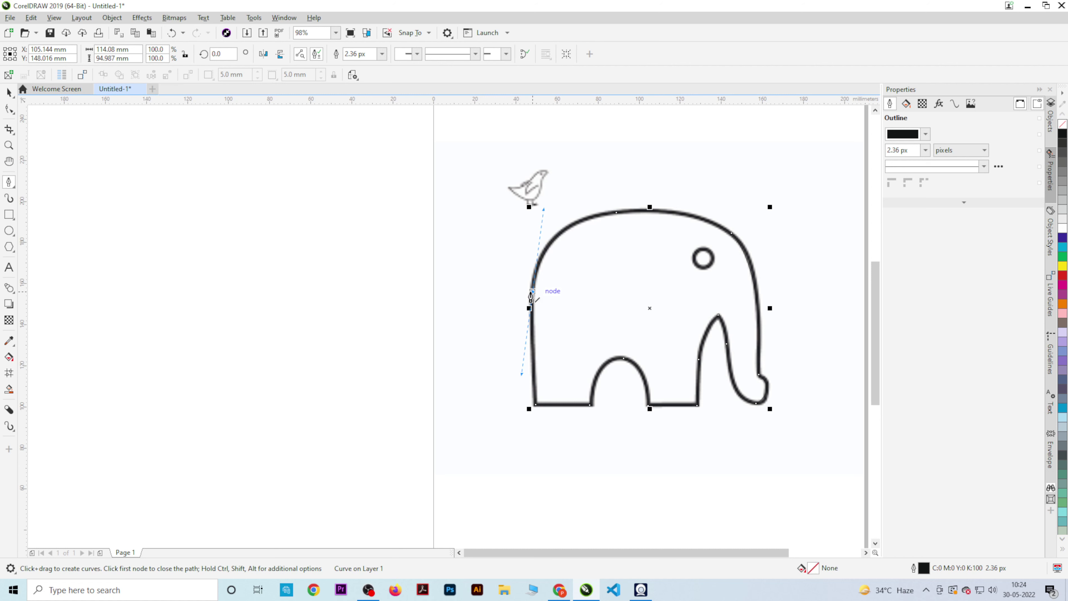
{"action": "scroll", "coordinate": [533, 313], "scroll_direction": "up", "scroll_amount": 2}
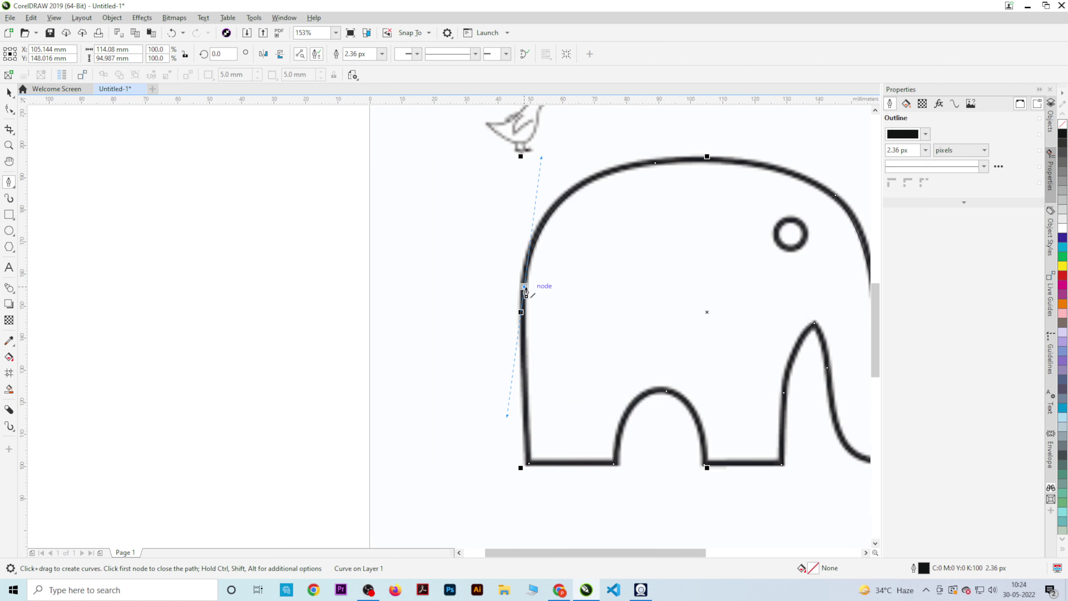
{"action": "left_click", "coordinate": [528, 464]}
{"action": "scroll", "coordinate": [516, 411], "scroll_direction": "down", "scroll_amount": 6}
{"action": "key", "text": "F10"}
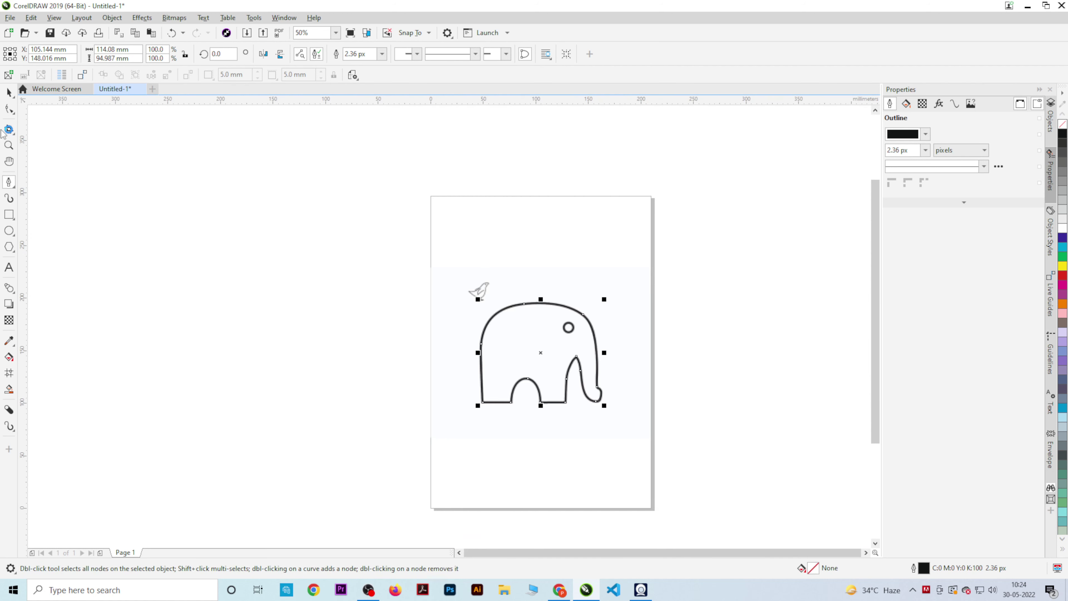
Fill the traced elephant with black and move it beside the reference picture
{"action": "left_click", "coordinate": [9, 93]}
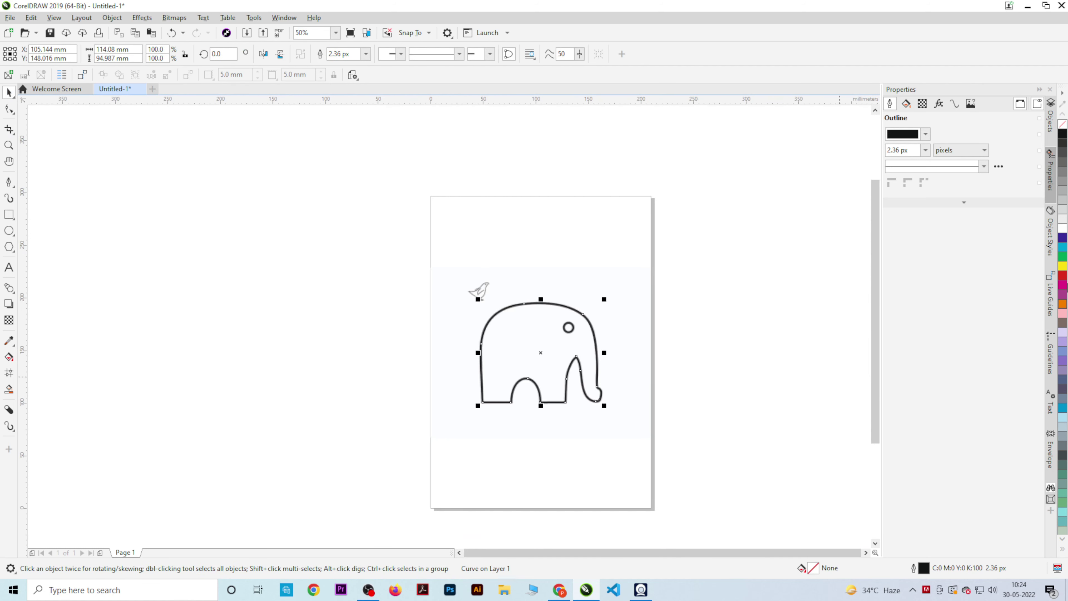
{"action": "left_click", "coordinate": [1062, 136]}
{"action": "scroll", "coordinate": [582, 398], "scroll_direction": "right", "scroll_amount": 1}
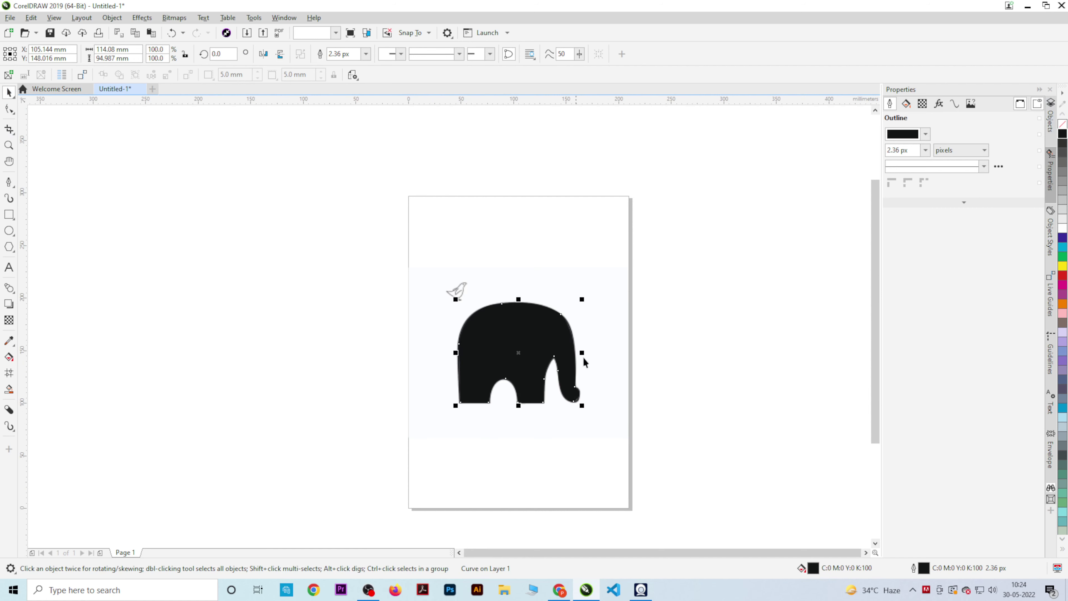
{"action": "scroll", "coordinate": [567, 392], "scroll_direction": "up", "scroll_amount": 2}
{"action": "left_click_drag", "start_coordinate": [494, 333], "coordinate": [727, 358]}
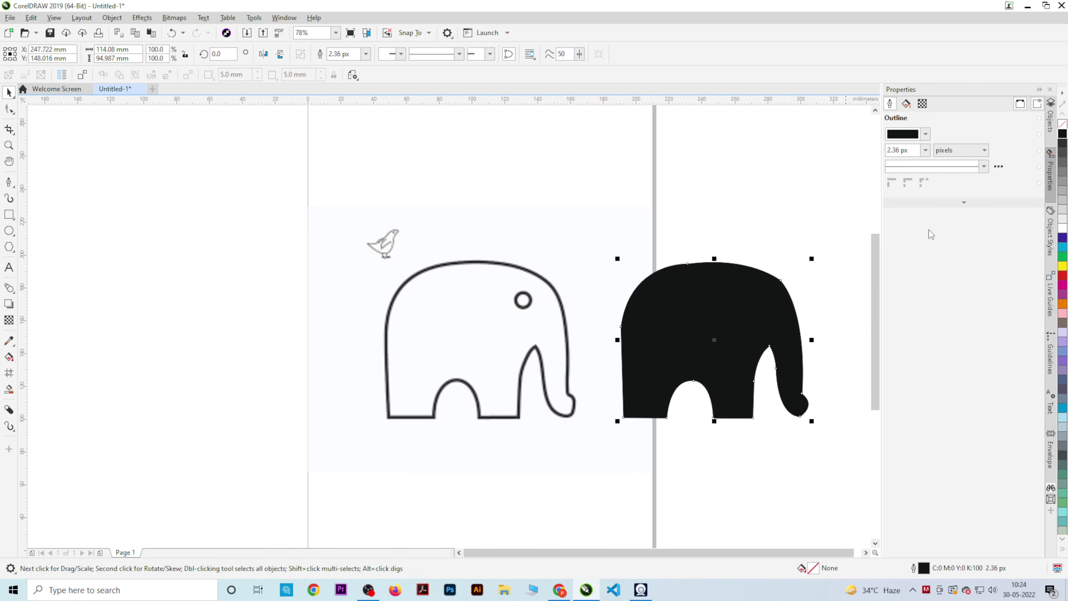
Remove the traced elephant's fill and set its outline width to 10 px
{"action": "left_click", "coordinate": [1062, 132]}
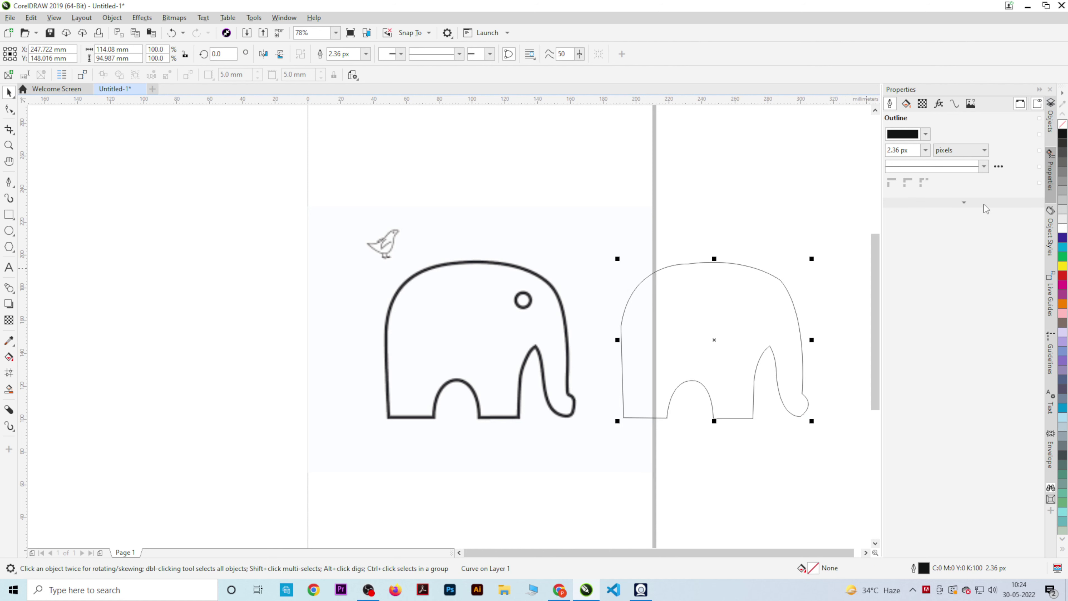
{"action": "left_click", "coordinate": [906, 150]}
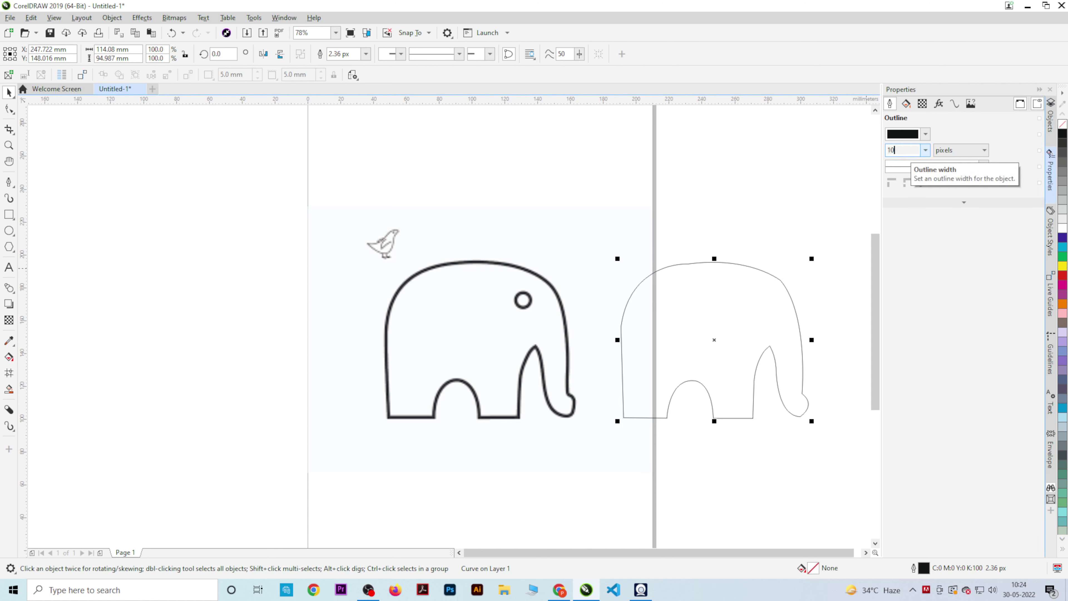
{"action": "key", "text": "Return"}
{"action": "left_click", "coordinate": [780, 238]}
{"action": "left_click", "coordinate": [721, 344]}
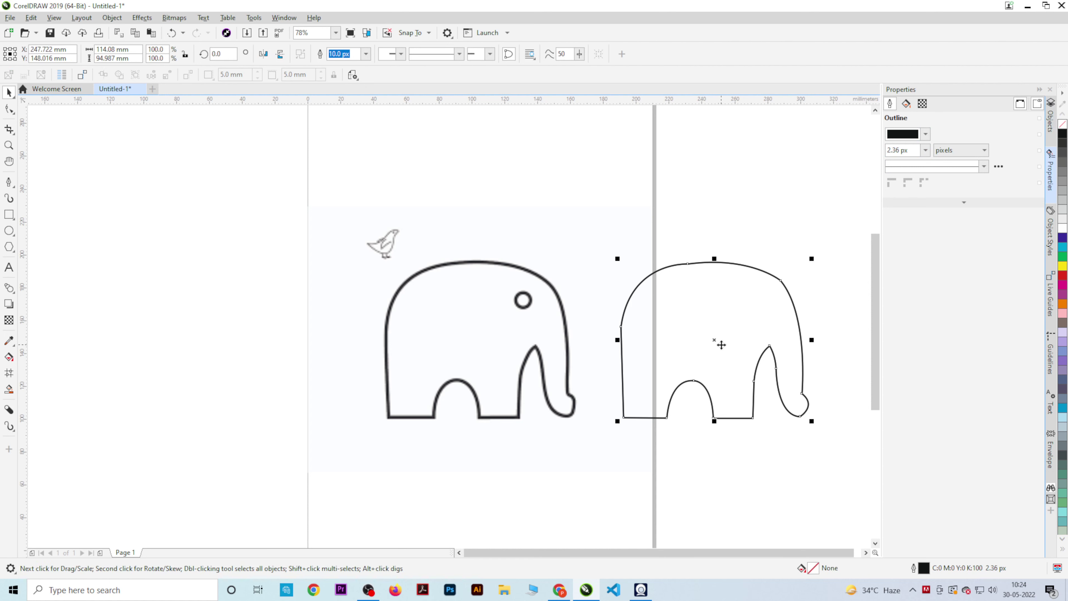
Move the traced outline closer to the reference picture, to X 226.048 mm
{"action": "left_click_drag", "start_coordinate": [721, 345], "coordinate": [685, 345]}
{"action": "scroll", "coordinate": [655, 290], "scroll_direction": "up", "scroll_amount": 3}
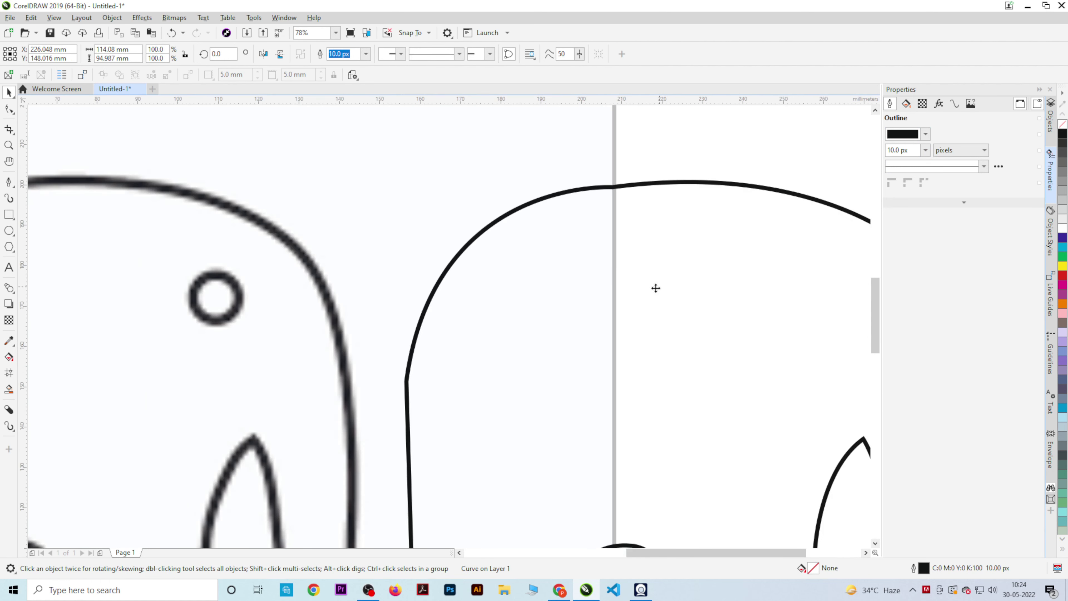
{"action": "scroll", "coordinate": [655, 288], "scroll_direction": "down", "scroll_amount": 3}
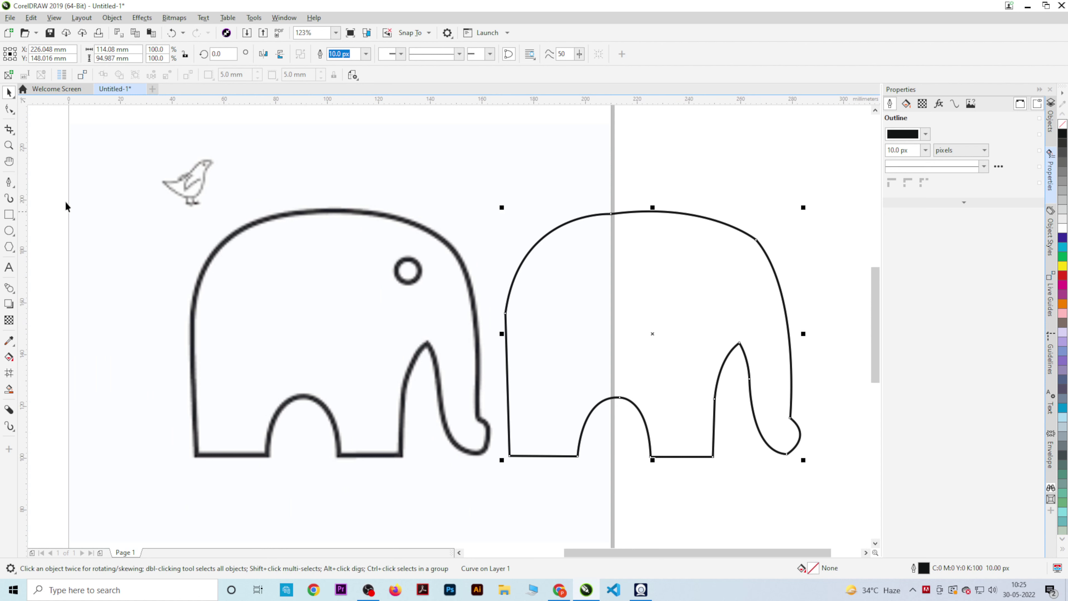
{"action": "left_click", "coordinate": [14, 110]}
{"action": "left_click", "coordinate": [9, 183]}
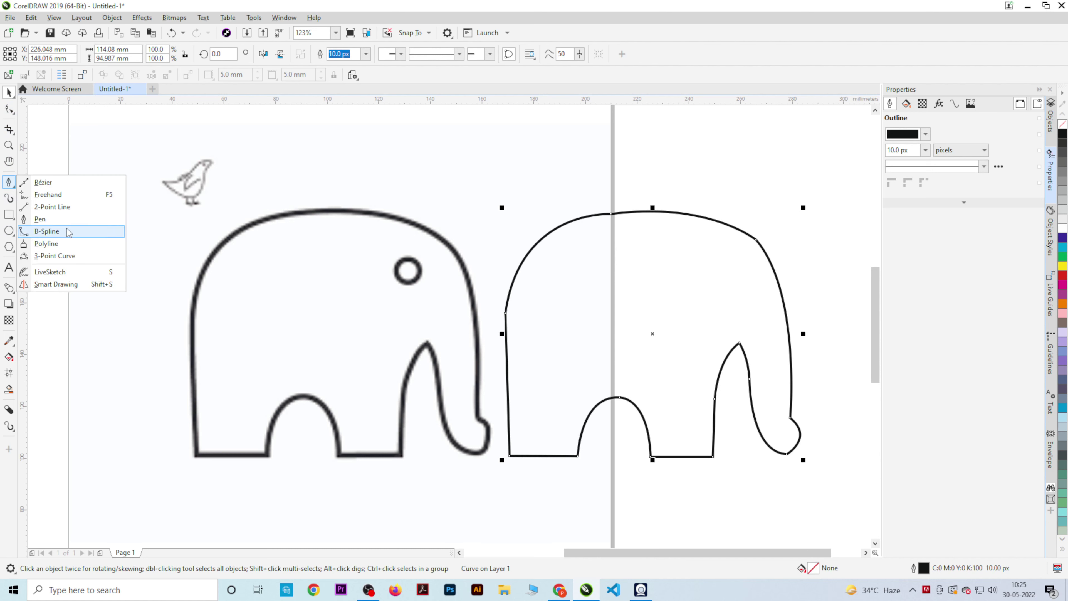
{"action": "left_click", "coordinate": [9, 130]}
{"action": "left_click", "coordinate": [12, 113]}
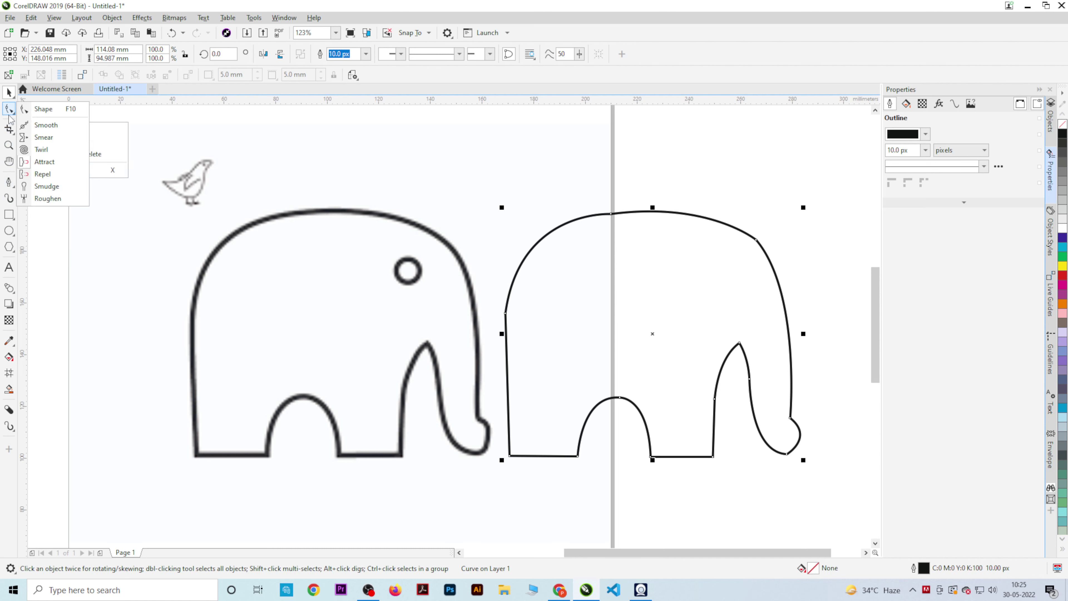
{"action": "left_click", "coordinate": [12, 186]}
{"action": "left_click", "coordinate": [14, 189]}
{"action": "left_click", "coordinate": [13, 185]}
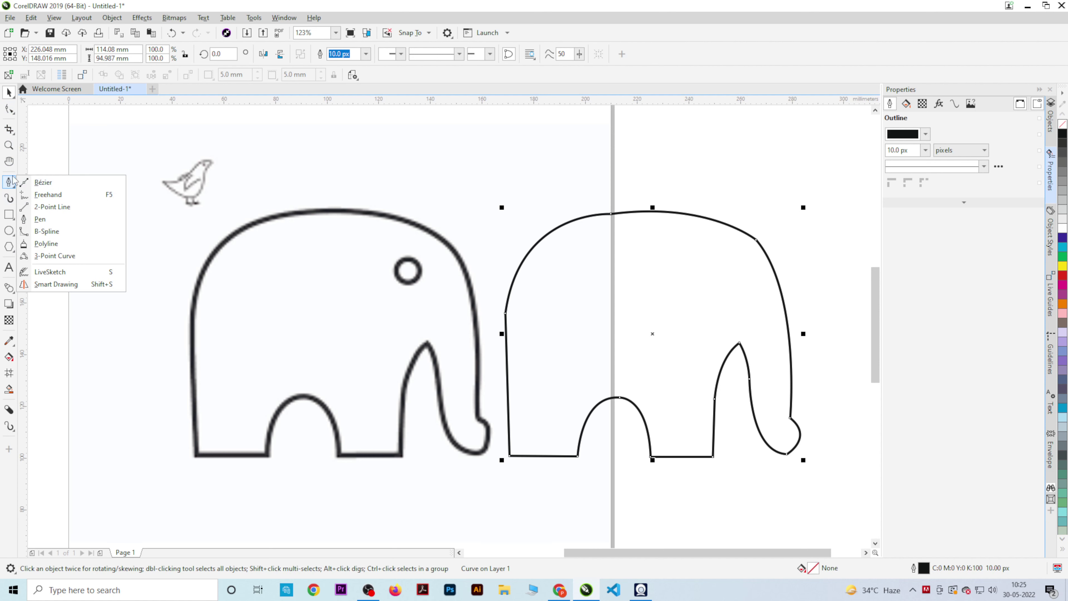
{"action": "left_click", "coordinate": [9, 126]}
Smooth the traced outline along the top of the back and over the forehead with the Smooth tool
{"action": "left_click", "coordinate": [10, 110]}
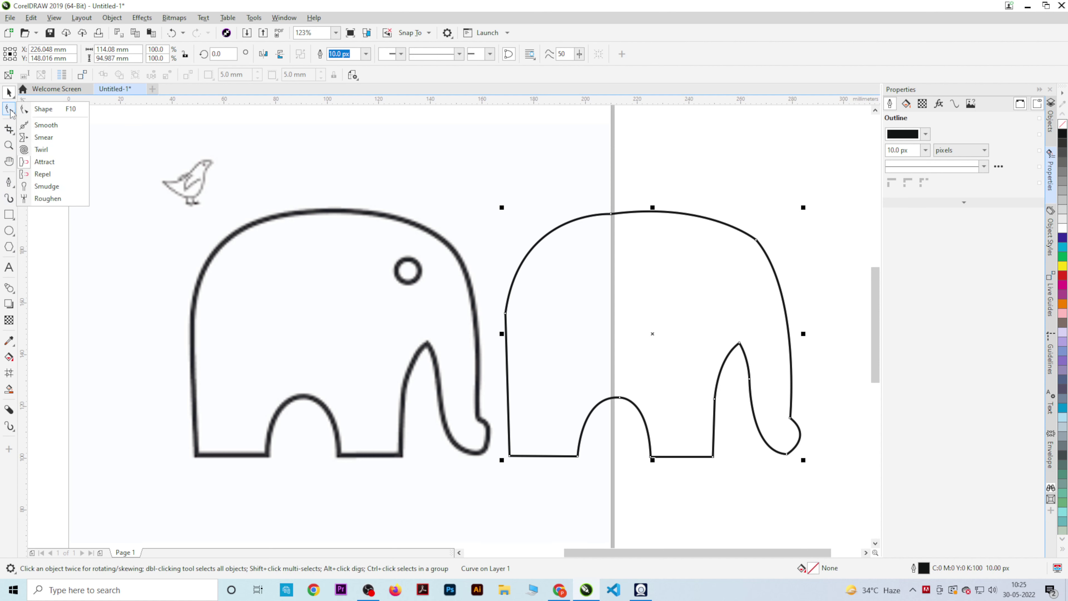
{"action": "left_click", "coordinate": [44, 125]}
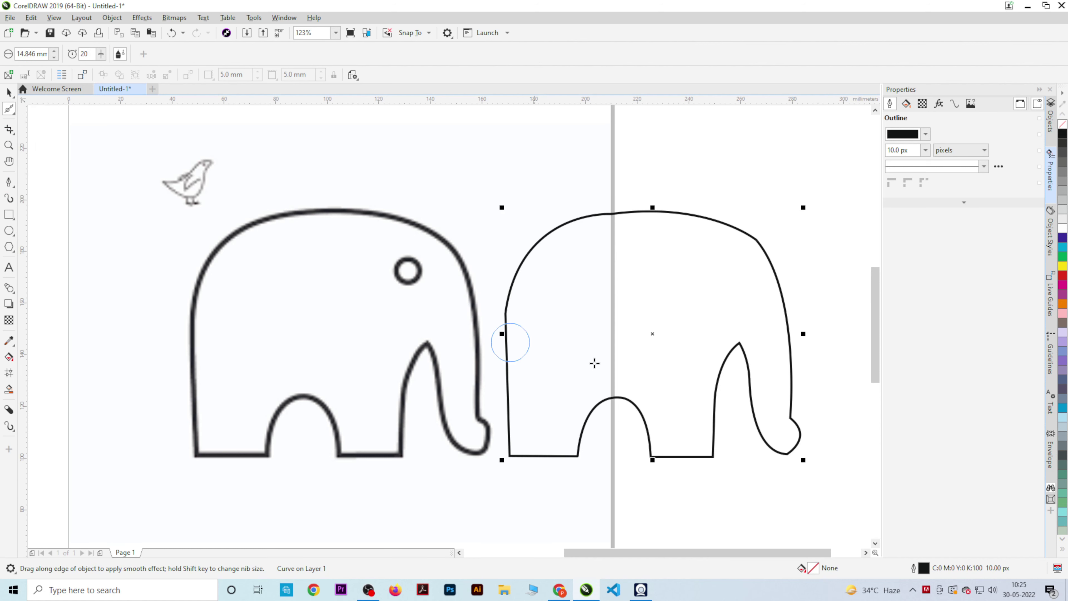
{"action": "scroll", "coordinate": [512, 340], "scroll_direction": "right", "scroll_amount": 2}
{"action": "mouse_move", "coordinate": [541, 216]}
{"action": "left_mouse_down"}
{"action": "mouse_move", "coordinate": [554, 196]}
{"action": "mouse_move", "coordinate": [552, 224]}
{"action": "mouse_move", "coordinate": [549, 209]}
{"action": "mouse_move", "coordinate": [481, 210]}
{"action": "mouse_move", "coordinate": [559, 205]}
{"action": "mouse_move", "coordinate": [642, 221]}
{"action": "mouse_move", "coordinate": [757, 280]}
{"action": "left_mouse_up"}
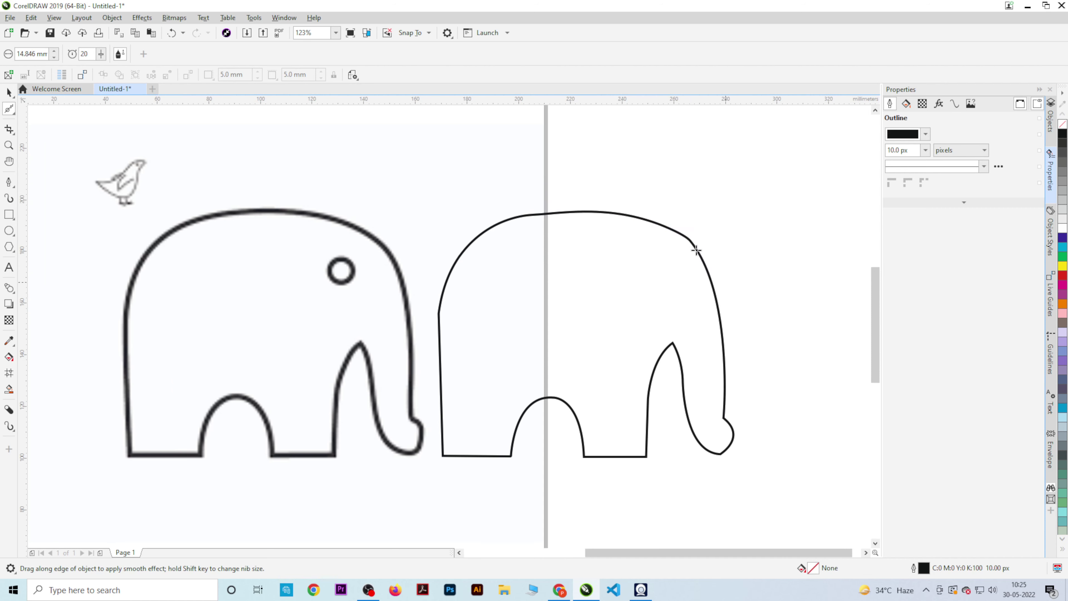
{"action": "left_click_drag", "start_coordinate": [696, 249], "coordinate": [733, 328]}
Smooth the outline from the forehead down the trunk and around the peak between trunk and front leg
{"action": "scroll", "coordinate": [649, 327], "scroll_direction": "right", "scroll_amount": 1}
{"action": "left_click_drag", "start_coordinate": [666, 229], "coordinate": [737, 435]}
{"action": "mouse_move", "coordinate": [698, 389]}
{"action": "left_mouse_down"}
{"action": "mouse_move", "coordinate": [723, 457]}
{"action": "mouse_move", "coordinate": [717, 445]}
{"action": "mouse_move", "coordinate": [730, 448]}
{"action": "mouse_move", "coordinate": [700, 428]}
{"action": "mouse_move", "coordinate": [717, 450]}
{"action": "mouse_move", "coordinate": [692, 468]}
{"action": "mouse_move", "coordinate": [685, 453]}
{"action": "mouse_move", "coordinate": [691, 465]}
{"action": "mouse_move", "coordinate": [651, 451]}
{"action": "mouse_move", "coordinate": [683, 451]}
{"action": "mouse_move", "coordinate": [629, 437]}
{"action": "mouse_move", "coordinate": [686, 448]}
{"action": "mouse_move", "coordinate": [631, 425]}
{"action": "mouse_move", "coordinate": [636, 366]}
{"action": "left_mouse_up"}
{"action": "mouse_move", "coordinate": [640, 365]}
{"action": "left_mouse_down"}
{"action": "mouse_move", "coordinate": [632, 349]}
{"action": "mouse_move", "coordinate": [649, 355]}
{"action": "left_mouse_up"}
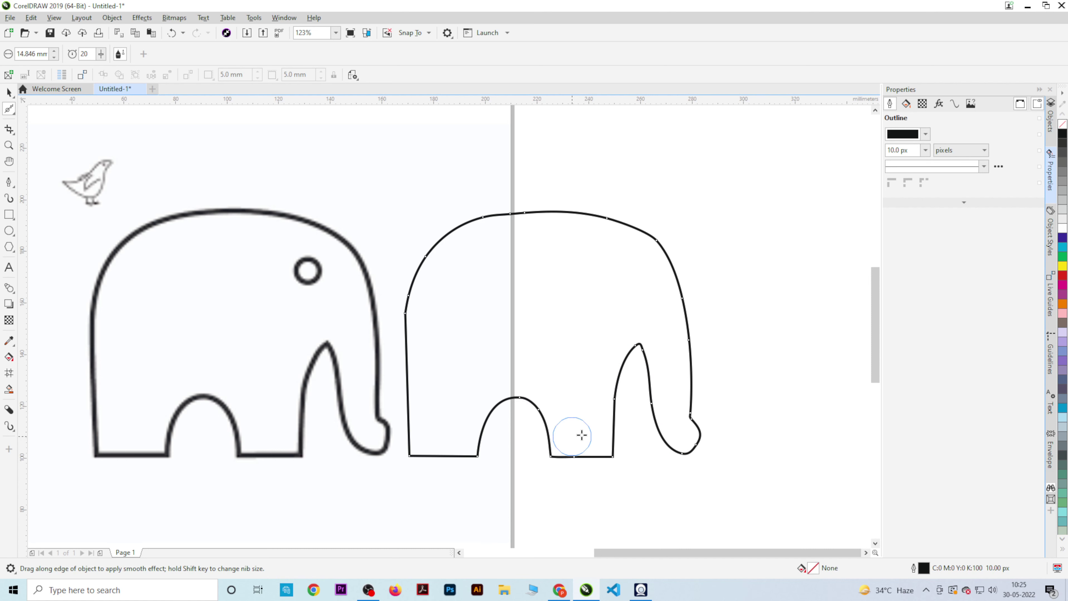
{"action": "scroll", "coordinate": [489, 405], "scroll_direction": "down", "scroll_amount": 3}
{"action": "left_click", "coordinate": [9, 92]}
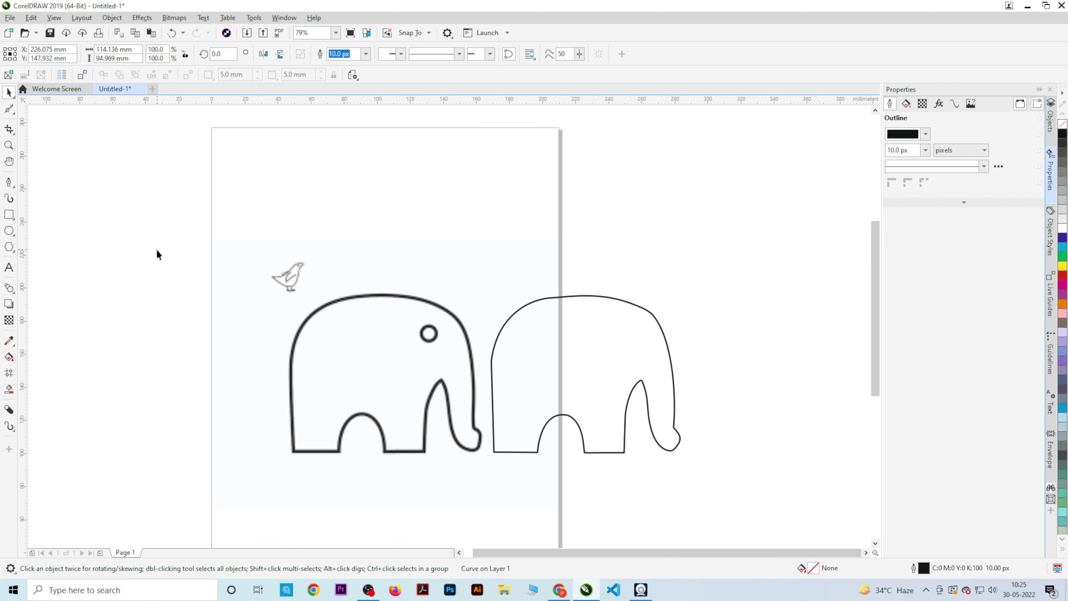
Centre the traced elephant outline on the page over the reference picture and deselect it
{"action": "scroll", "coordinate": [427, 315], "scroll_direction": "down", "scroll_amount": 2}
{"action": "left_click", "coordinate": [345, 328]}
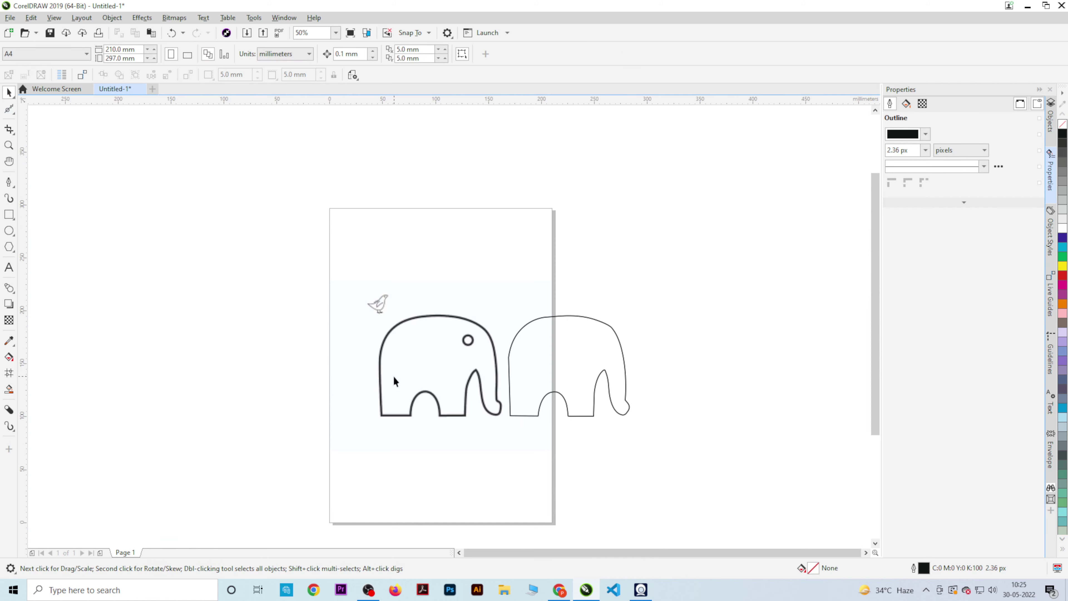
{"action": "scroll", "coordinate": [393, 376], "scroll_direction": "left", "scroll_amount": 2}
{"action": "left_click", "coordinate": [630, 391]}
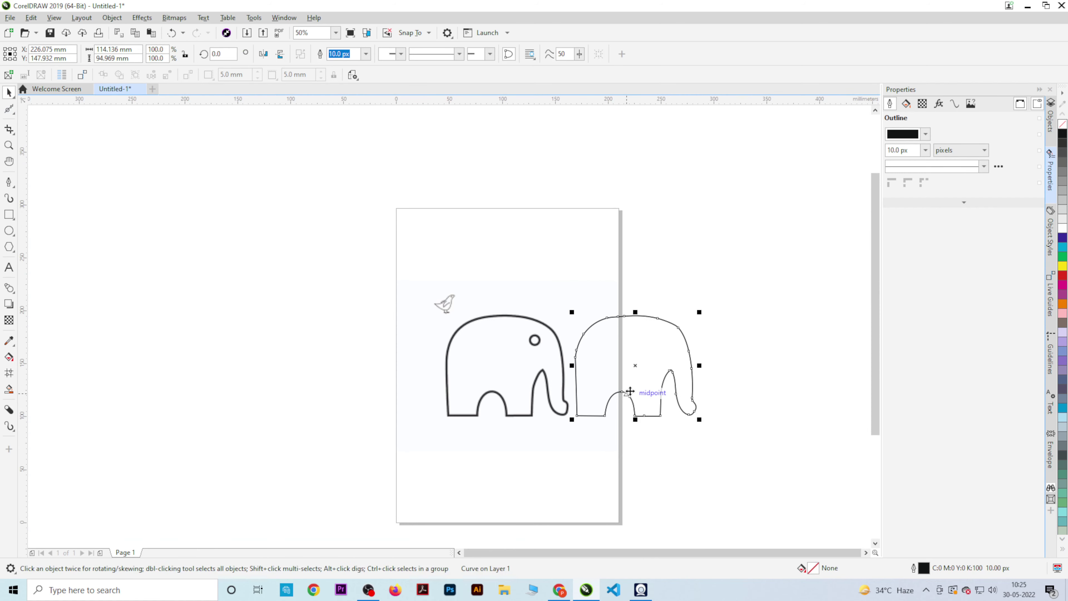
{"action": "key", "text": "p"}
{"action": "left_click", "coordinate": [565, 342]}
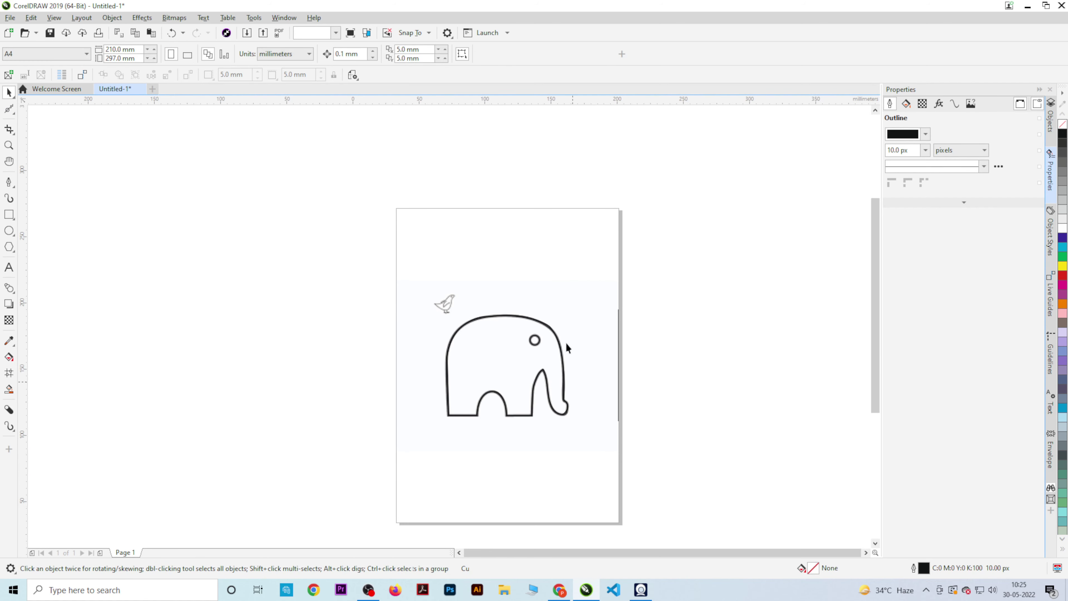
Draw a circle about 9.2 mm in diameter over the elephant's eye with the Ellipse tool
{"action": "scroll", "coordinate": [534, 348], "scroll_direction": "up", "scroll_amount": 2}
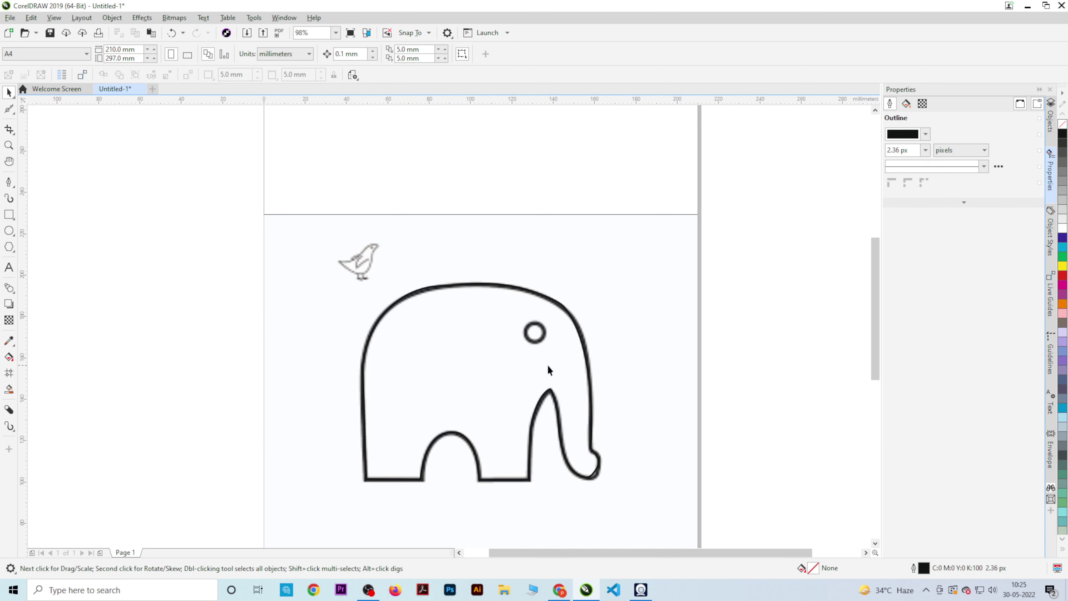
{"action": "scroll", "coordinate": [545, 364], "scroll_direction": "up", "scroll_amount": 3}
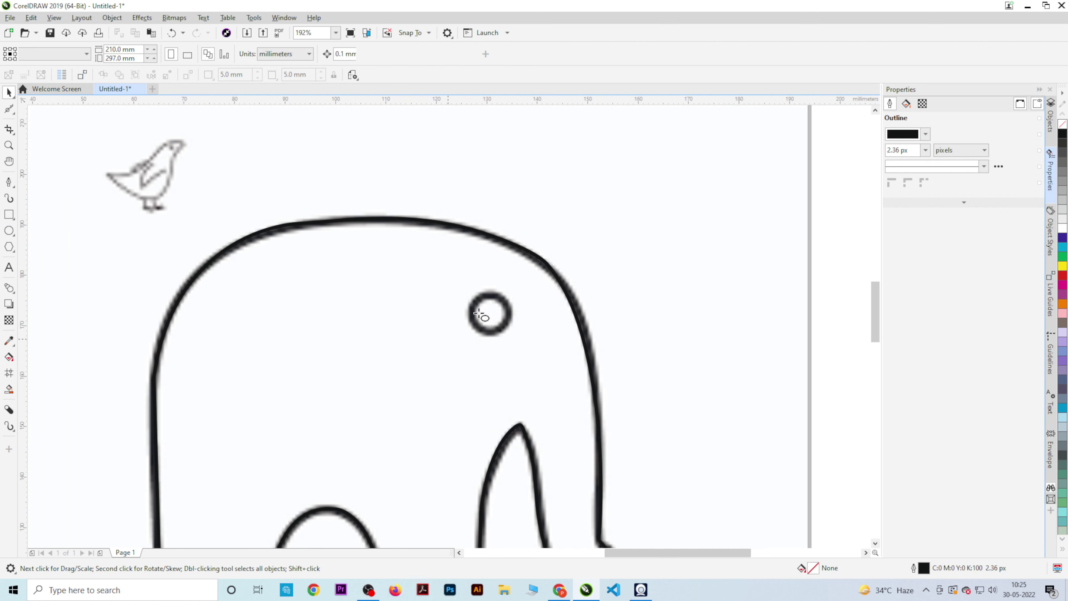
{"action": "scroll", "coordinate": [489, 310], "scroll_direction": "up", "scroll_amount": 3}
{"action": "key", "text": "F7"}
{"action": "mouse_move", "coordinate": [496, 312]}
{"action": "left_mouse_down"}
{"action": "mouse_move", "coordinate": [521, 362]}
{"action": "mouse_move", "coordinate": [507, 302]}
{"action": "mouse_move", "coordinate": [553, 374]}
{"action": "mouse_move", "coordinate": [557, 358]}
{"action": "left_mouse_up"}
{"action": "scroll", "coordinate": [526, 349], "scroll_direction": "up", "scroll_amount": 2}
{"action": "key", "text": "space"}
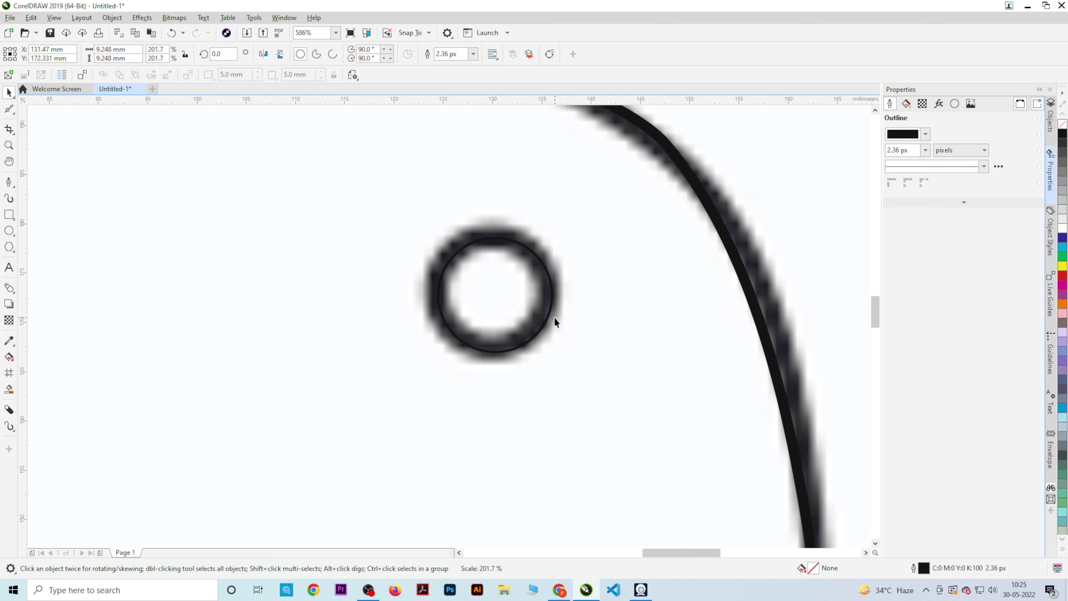
Nudge the circle slightly left and up to match the eye, centring it at X 131.27 mm, Y 172.531 mm
{"action": "scroll", "coordinate": [556, 317], "scroll_direction": "down", "scroll_amount": 2}
{"action": "key", "text": "Left"}
{"action": "key", "text": "Up"}
{"action": "key", "text": "Up"}
{"action": "key", "text": "Up"}
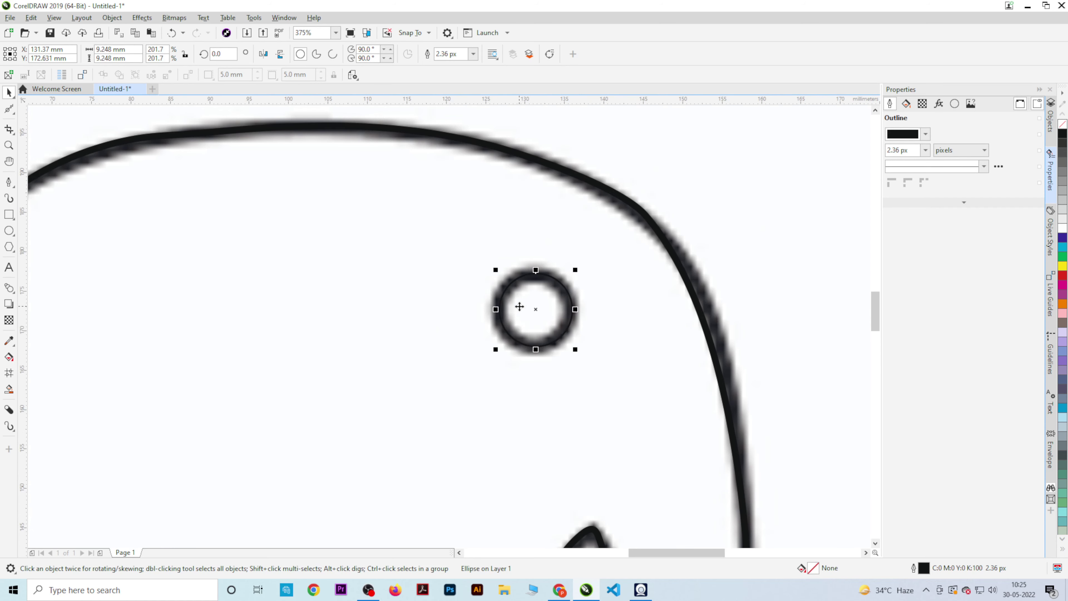
{"action": "scroll", "coordinate": [519, 306], "scroll_direction": "down", "scroll_amount": 2}
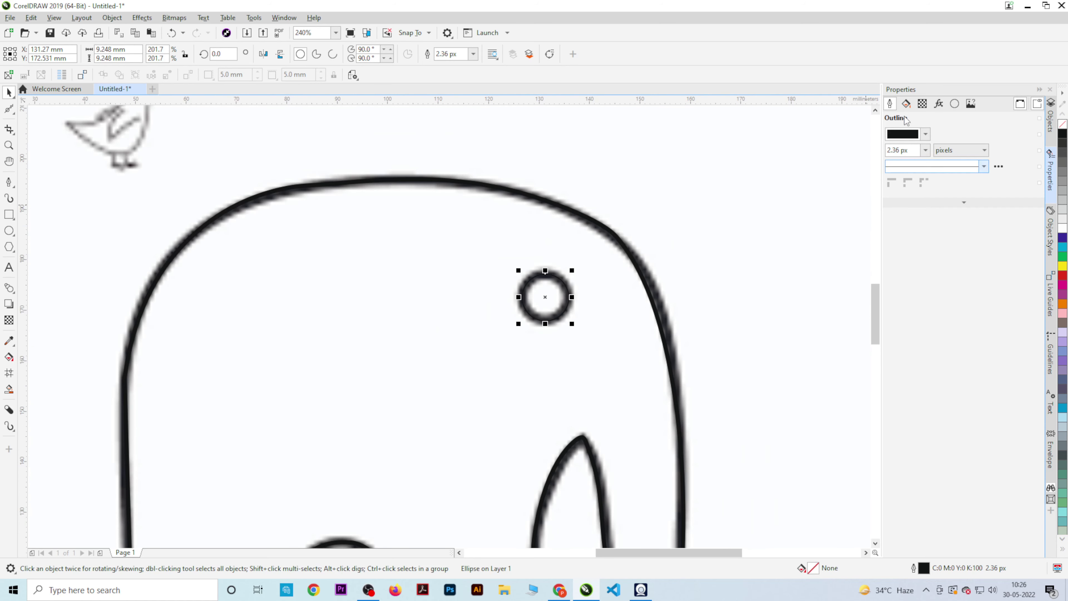
Set the eye circle's outline width to 15 px
{"action": "triple_click", "coordinate": [893, 150]}
{"action": "type", "text": "10"}
{"action": "key", "text": "Return"}
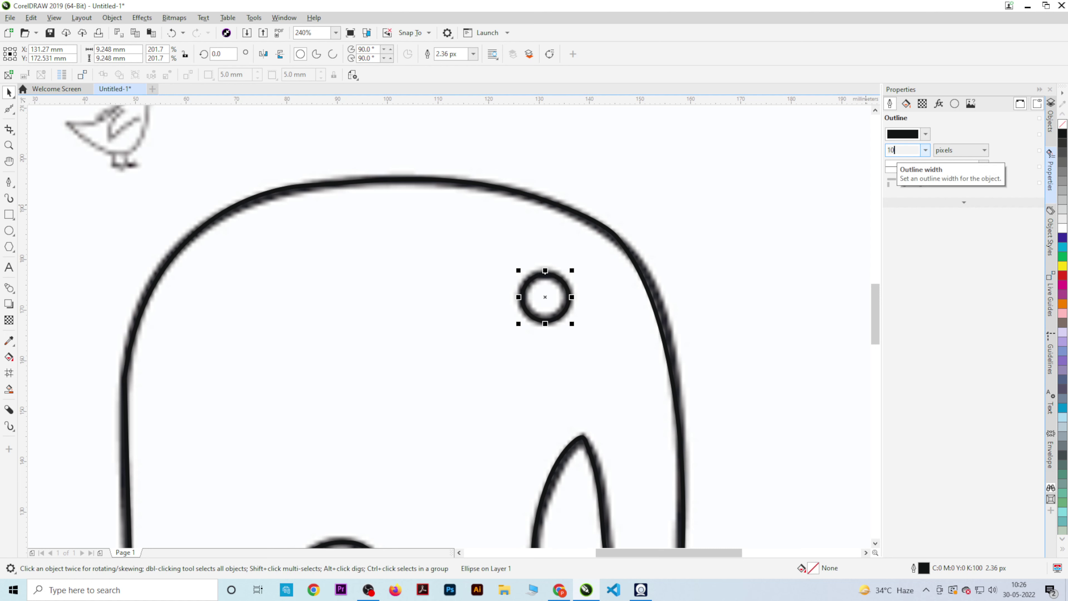
{"action": "type", "text": "15"}
{"action": "scroll", "coordinate": [563, 248], "scroll_direction": "down", "scroll_amount": 6}
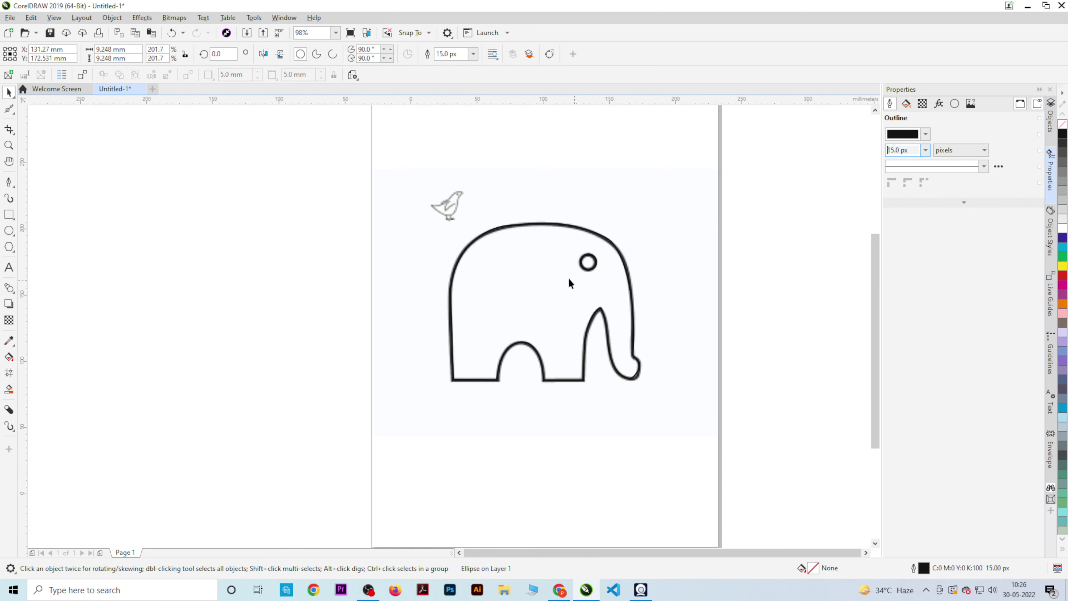
Select the elephant outline and eye together and place them beside the page at the same height, centring the outline near X 275 mm
{"action": "scroll", "coordinate": [532, 303], "scroll_direction": "down", "scroll_amount": 2}
{"action": "left_click_drag", "start_coordinate": [593, 302], "coordinate": [492, 299]}
{"action": "scroll", "coordinate": [477, 293], "scroll_direction": "up", "scroll_amount": 2}
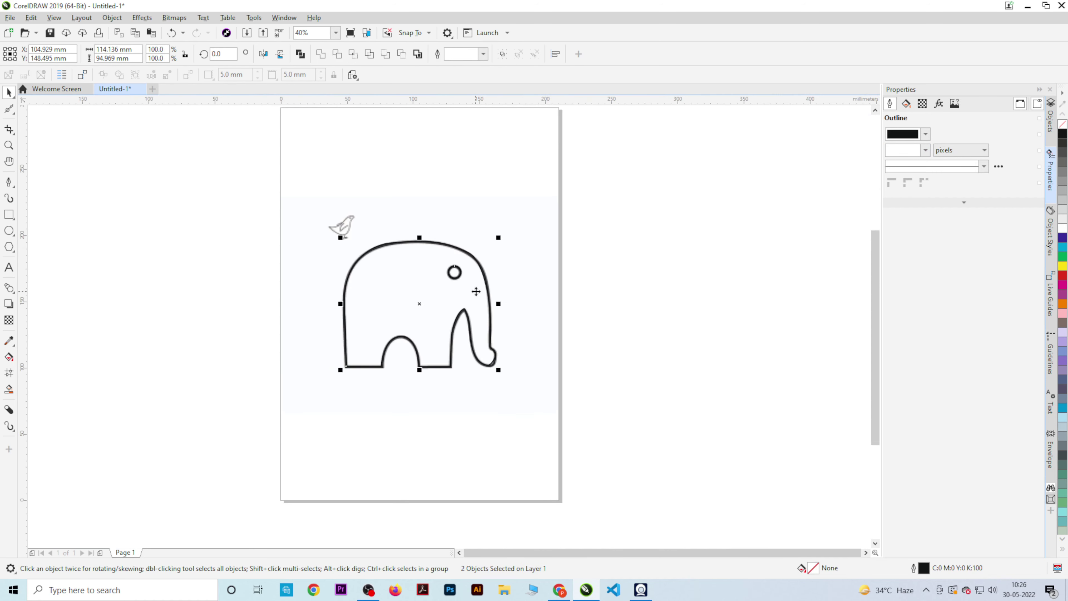
{"action": "left_click_drag", "start_coordinate": [399, 300], "coordinate": [625, 330]}
{"action": "right_click", "coordinate": [625, 330]}
{"action": "left_click", "coordinate": [715, 403]}
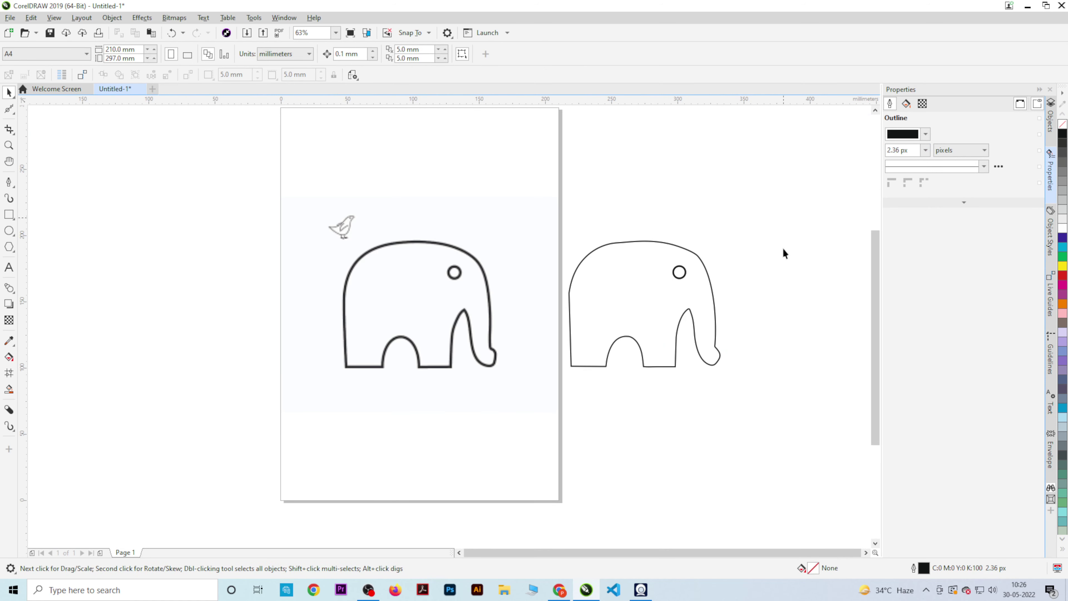
Fill the elephant outline beside the page with solid black (K 100)
{"action": "mouse_move", "coordinate": [810, 231]}
{"action": "left_mouse_down"}
{"action": "mouse_move", "coordinate": [598, 327]}
{"action": "mouse_move", "coordinate": [543, 406]}
{"action": "left_mouse_up"}
{"action": "left_click", "coordinate": [592, 415]}
{"action": "left_click", "coordinate": [637, 298]}
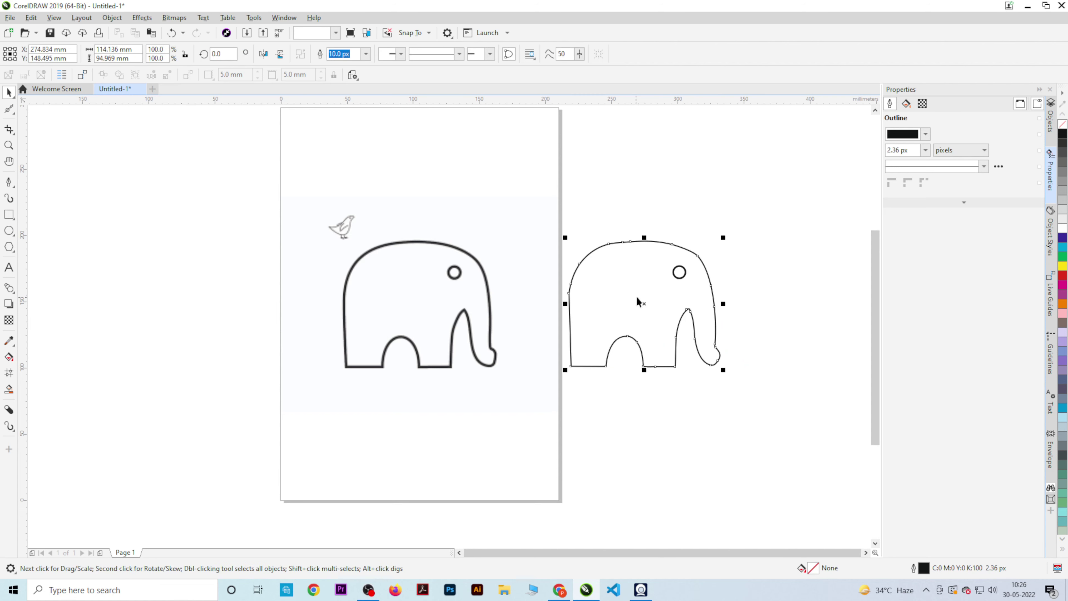
{"action": "left_click", "coordinate": [1063, 138]}
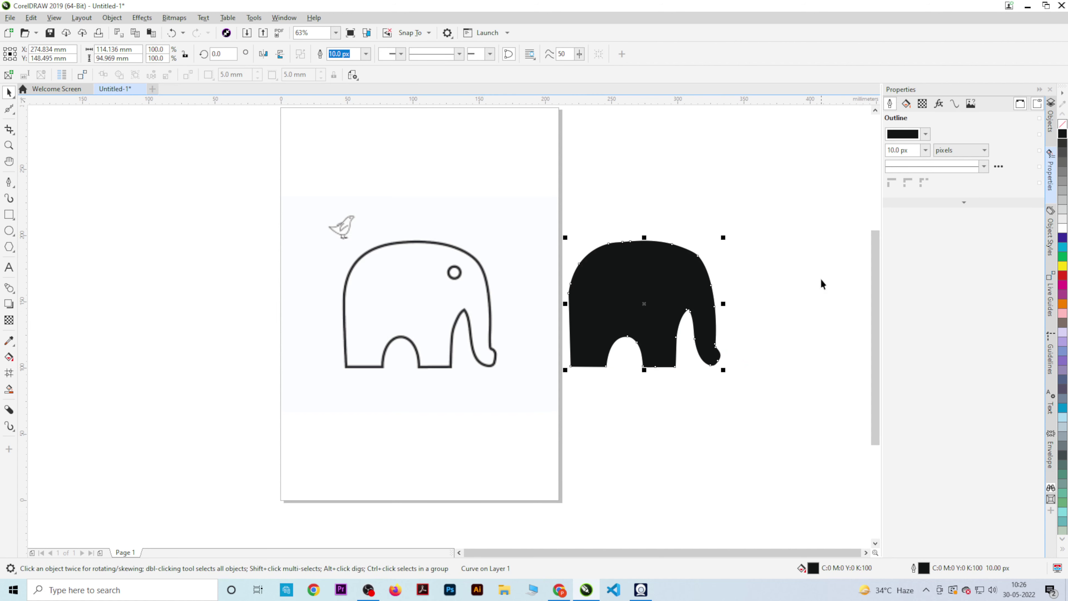
Fill the eye circle of the black elephant with a near-white colour and deselect it
{"action": "left_click_drag", "start_coordinate": [776, 191], "coordinate": [672, 294]}
{"action": "left_click", "coordinate": [1062, 219]}
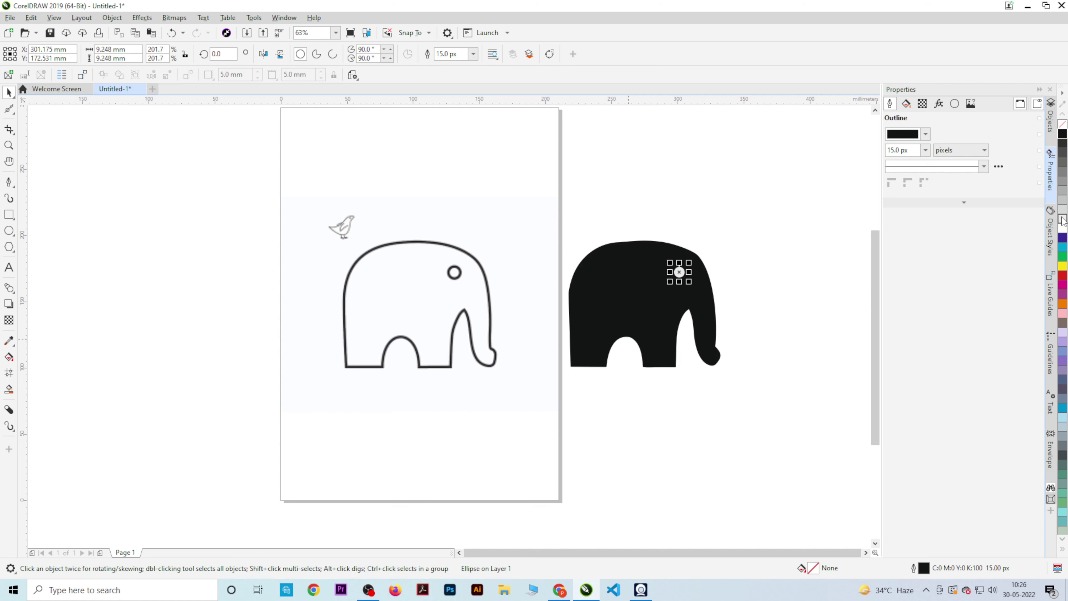
{"action": "left_click", "coordinate": [839, 283]}
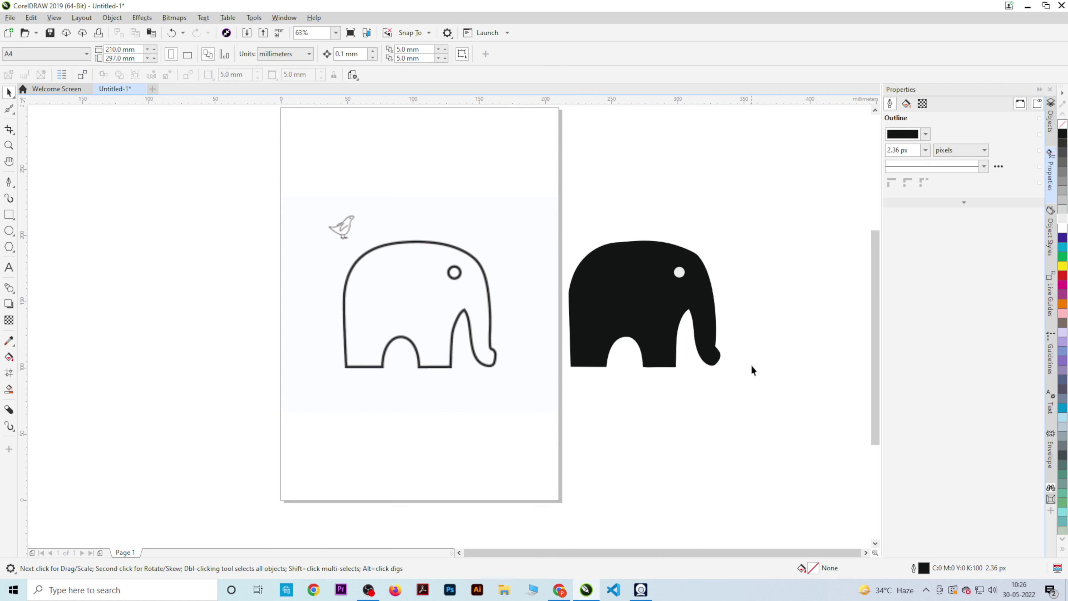
Show the available line and curve drawing tools
{"action": "left_click", "coordinate": [9, 183]}
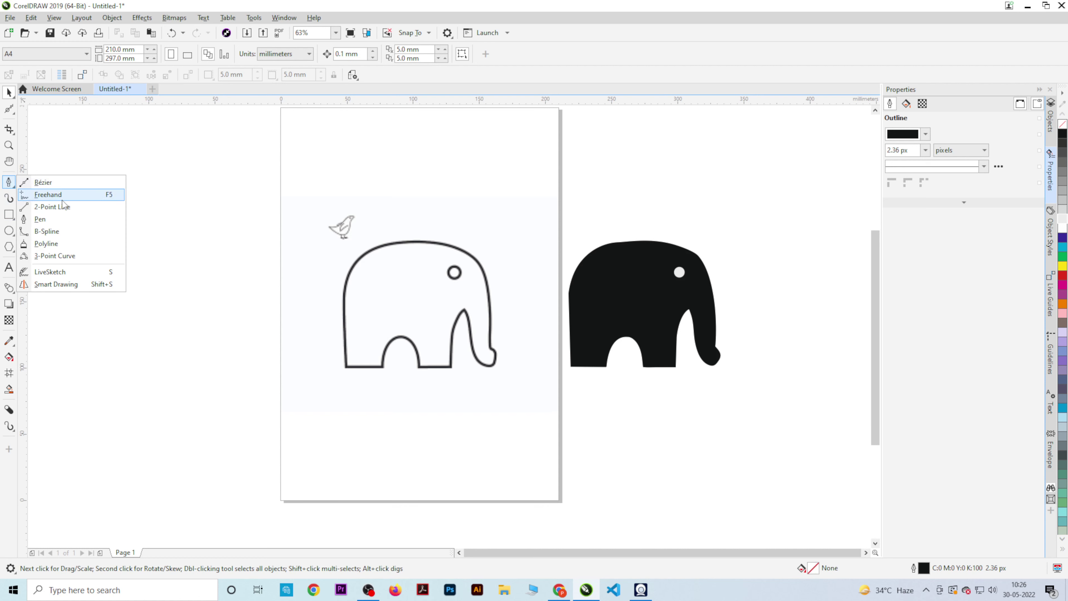